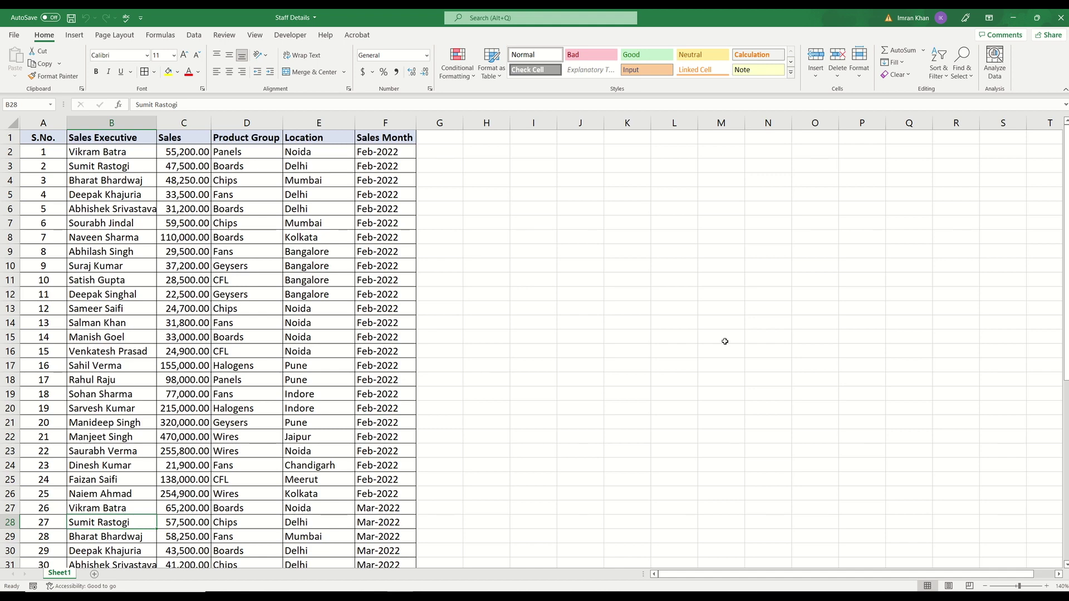
# - Examine the Sales Executive, Sales, Product Group, Location and Sales Month columns of the source data
pyautogui.hotkey('ctrl', 'Home')
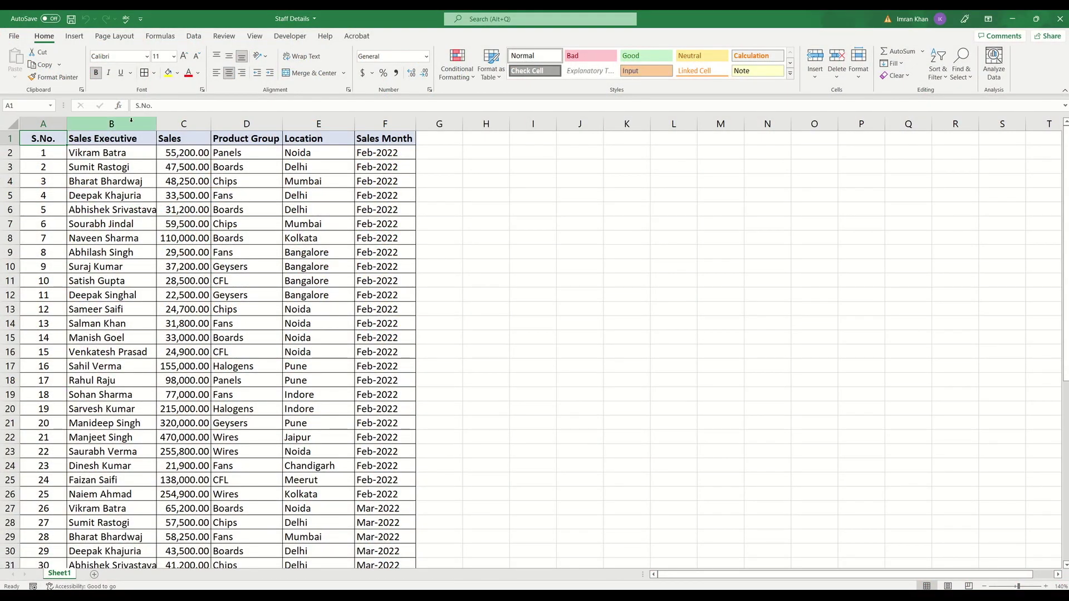
pyautogui.click(111, 123)
pyautogui.click(190, 123)
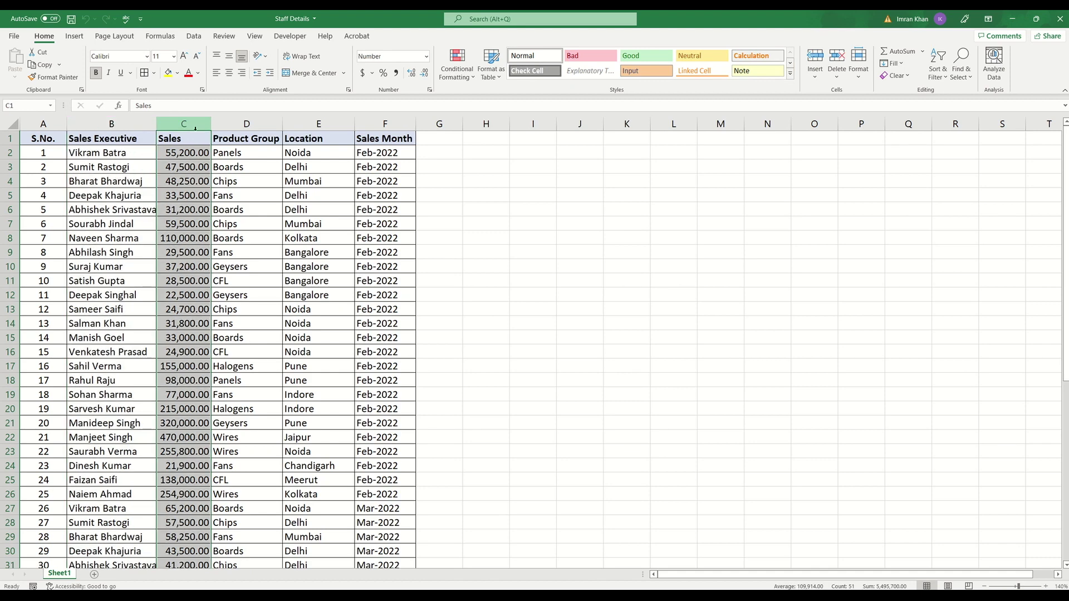
pyautogui.click(247, 123)
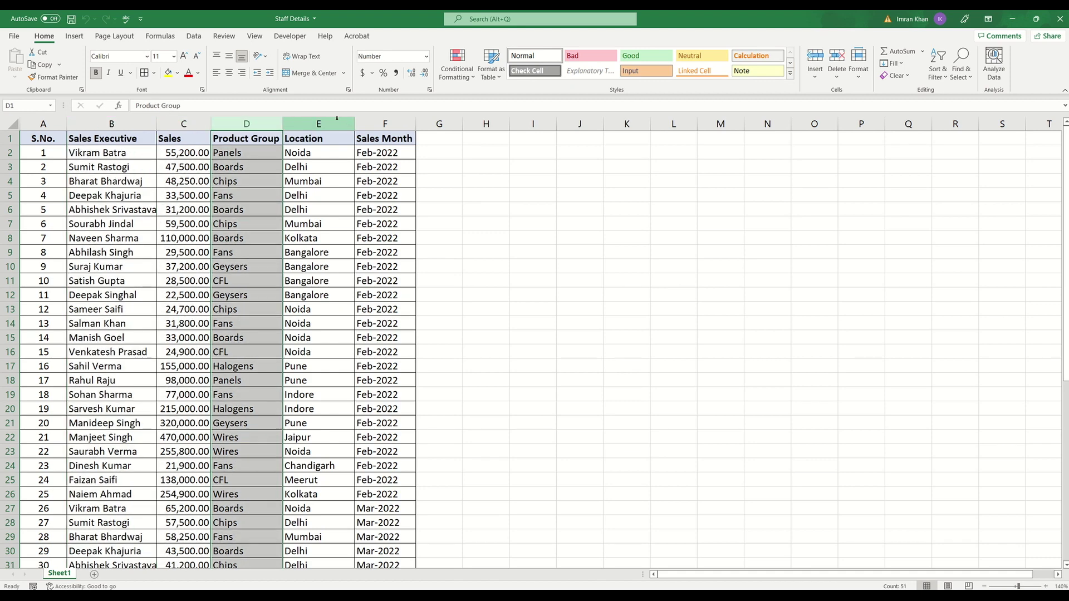
pyautogui.click(319, 124)
pyautogui.click(400, 121)
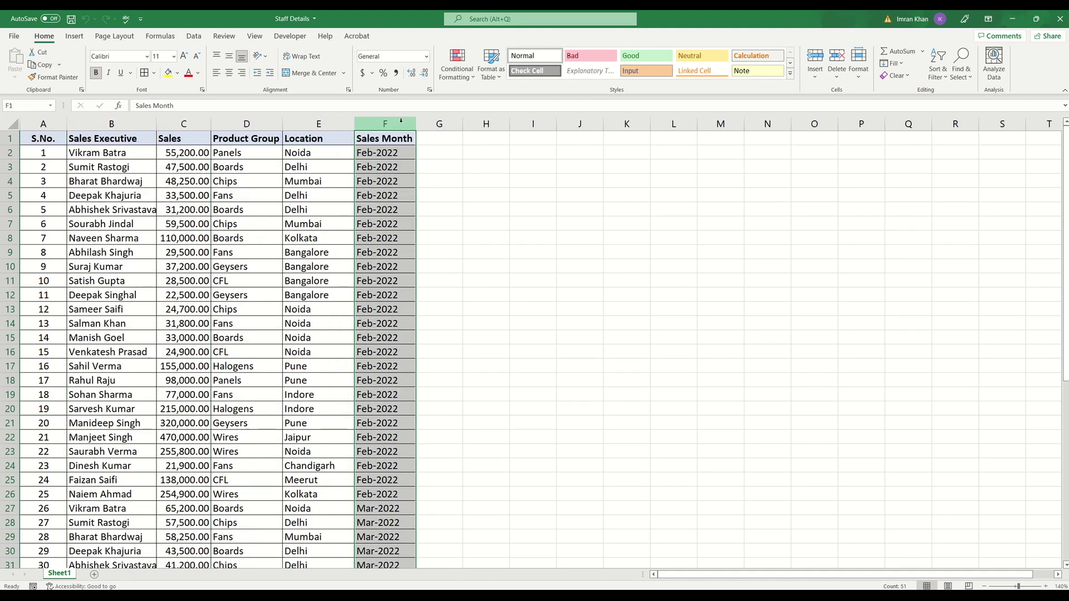
pyautogui.hotkey('ctrl', 'Home')
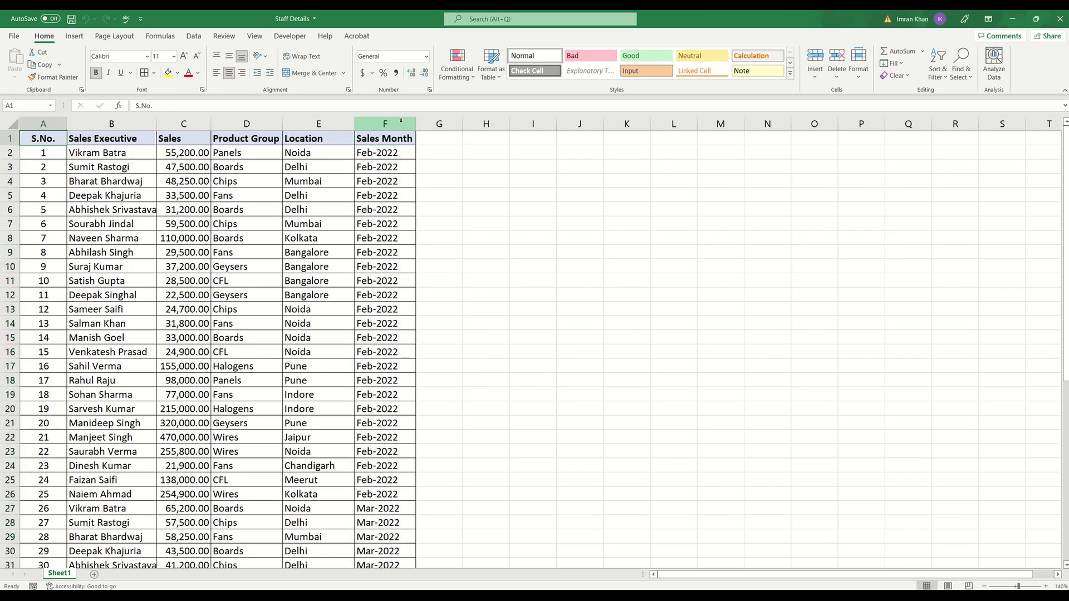
pyautogui.click(319, 124)
pyautogui.click(171, 124)
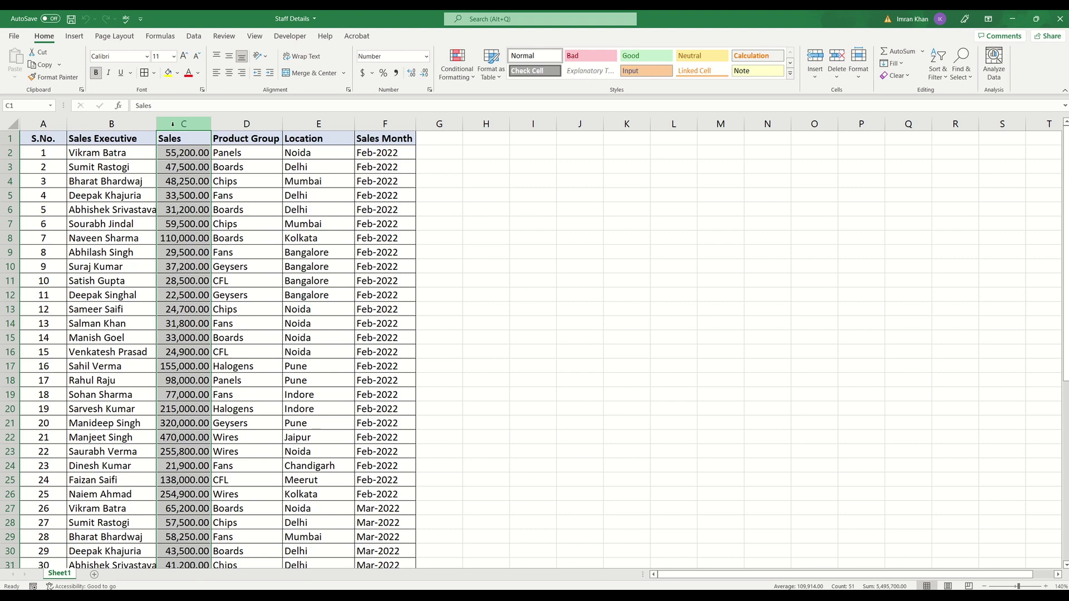
pyautogui.click(247, 123)
pyautogui.click(187, 123)
pyautogui.click(385, 124)
pyautogui.click(184, 124)
pyautogui.click(112, 123)
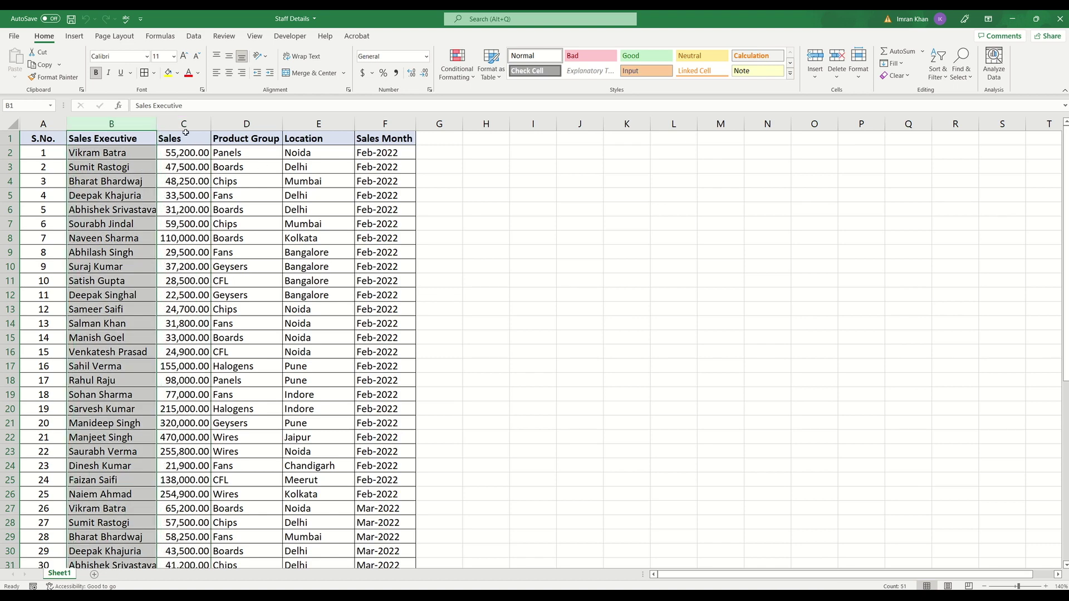
# - Insert a PivotTable on a new worksheet from the range $A$1:$F$51 of Sheet1
pyautogui.click(56, 136)
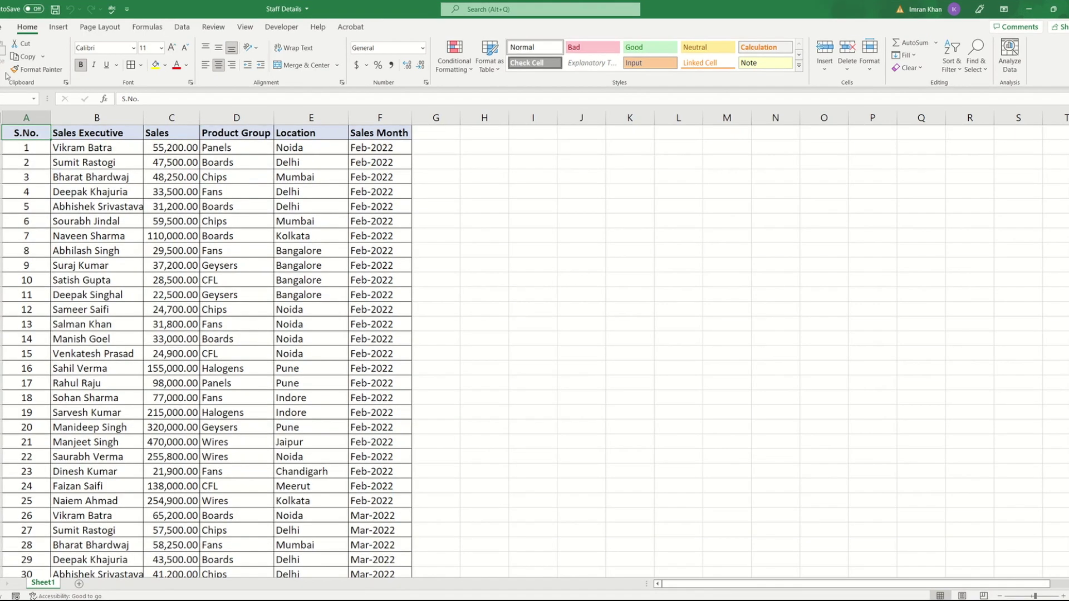
pyautogui.click(59, 28)
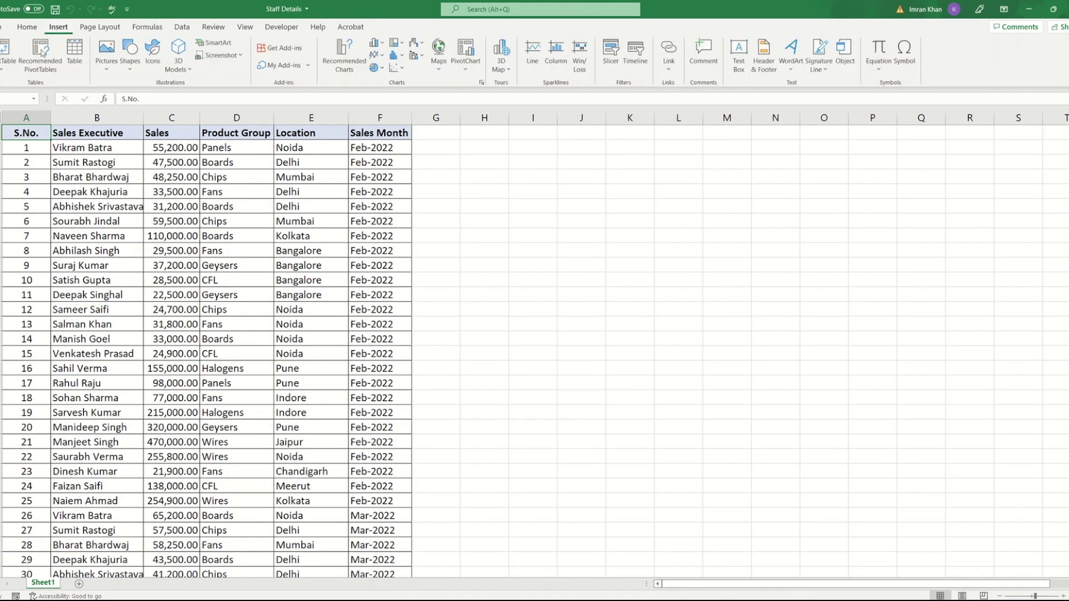
pyautogui.click(2, 71)
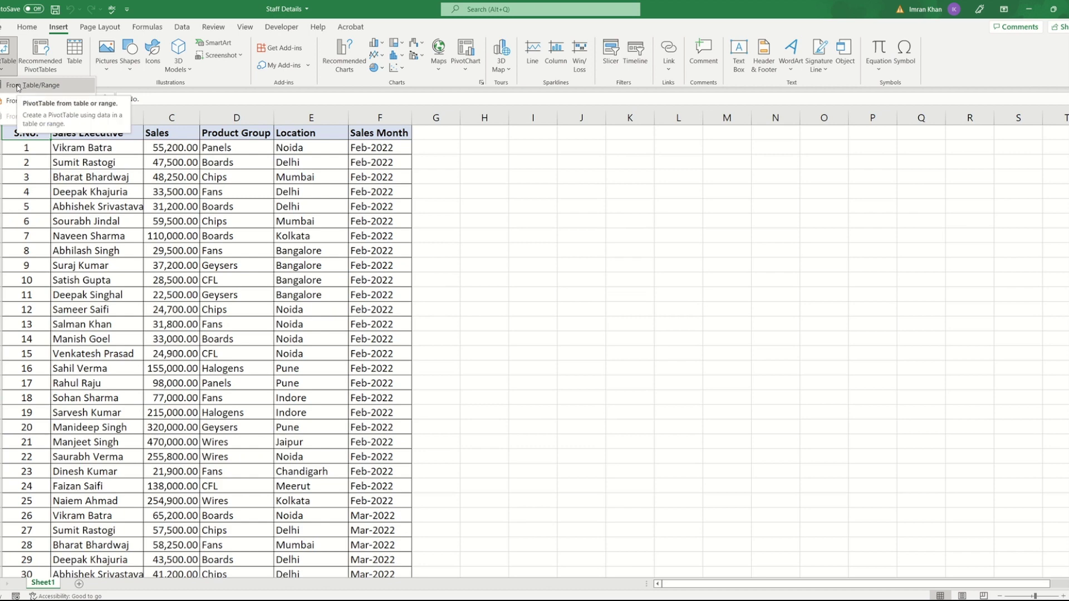
pyautogui.click(18, 87)
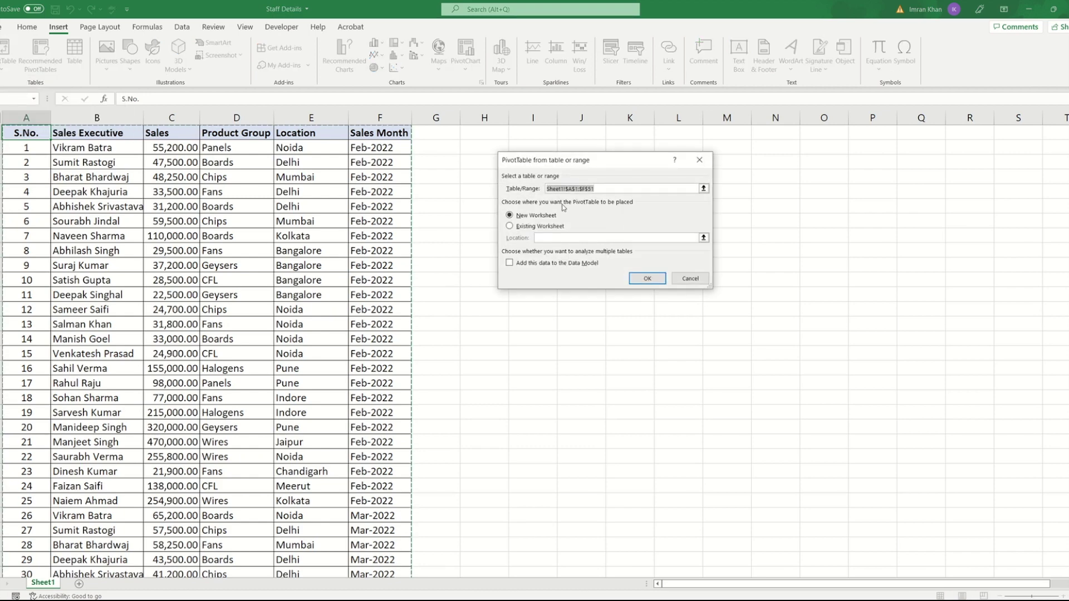
pyautogui.click(704, 189)
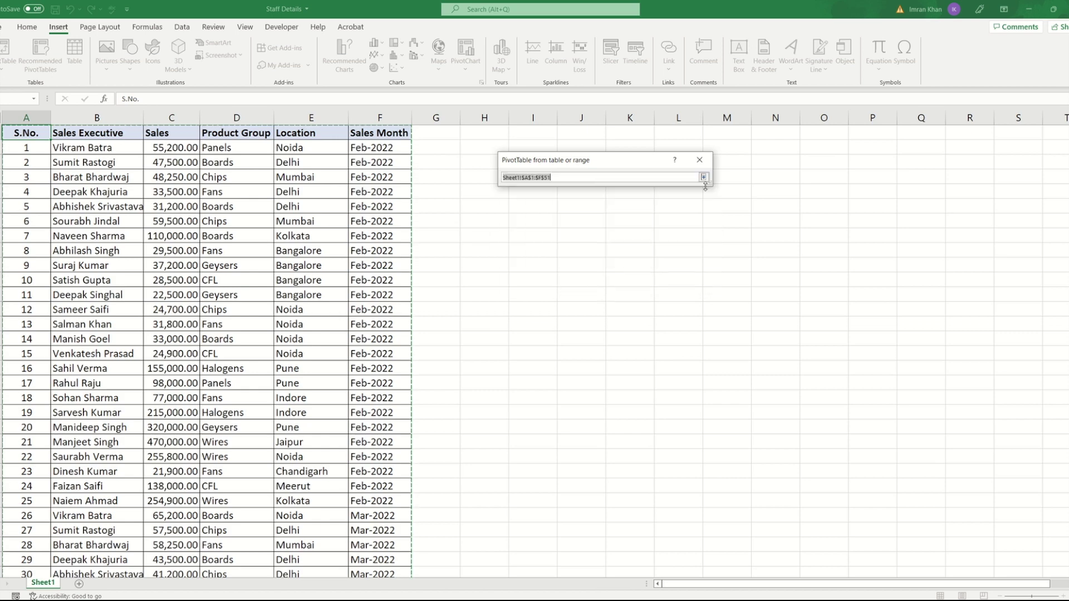
pyautogui.click(27, 132)
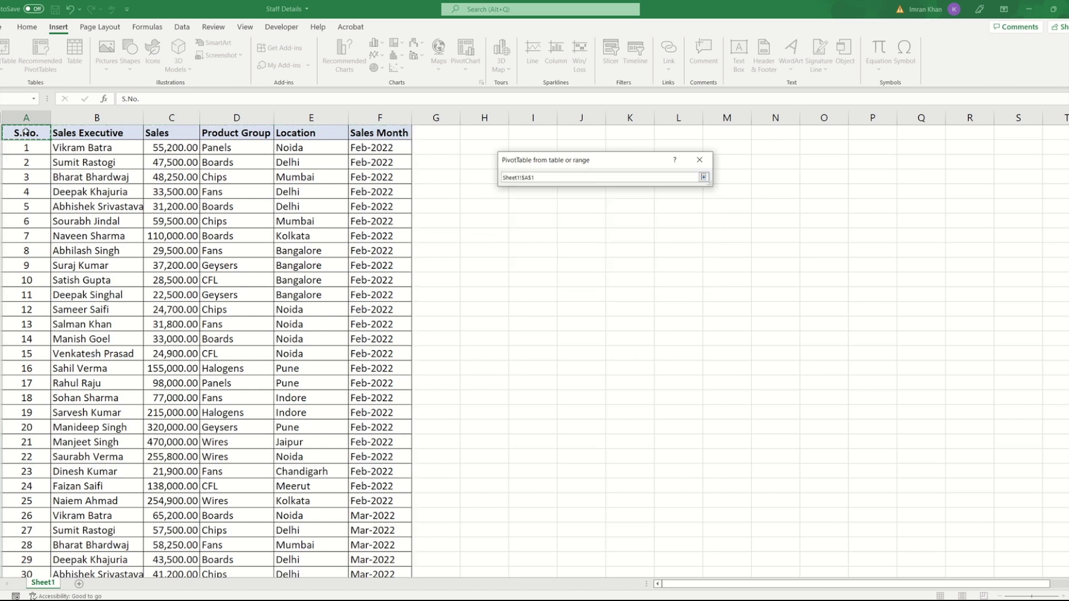
pyautogui.hotkey('ctrl', 'shift', 'Down')
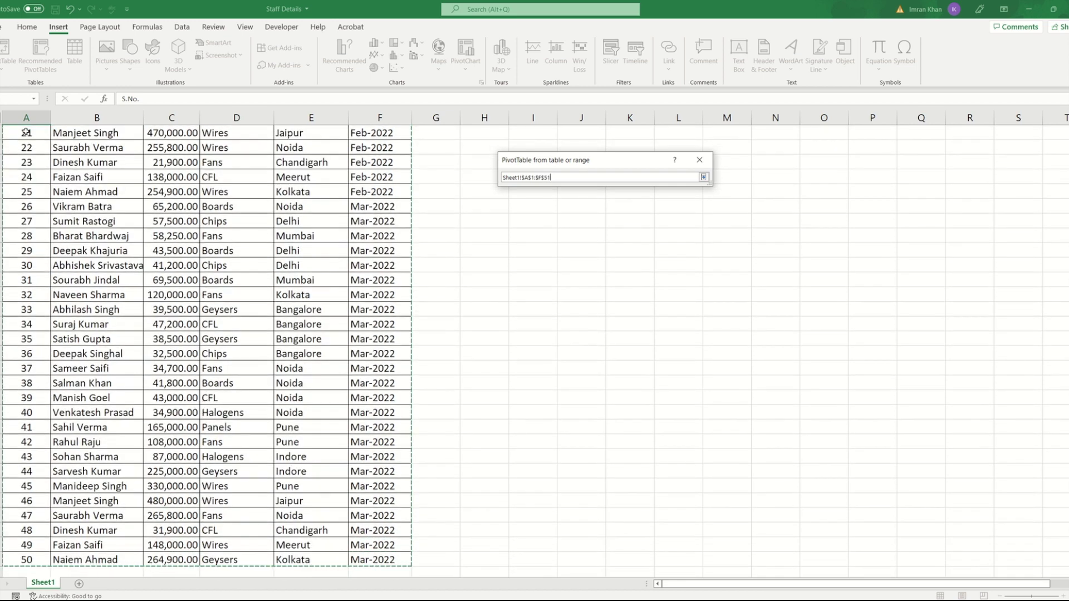
pyautogui.press('Return')
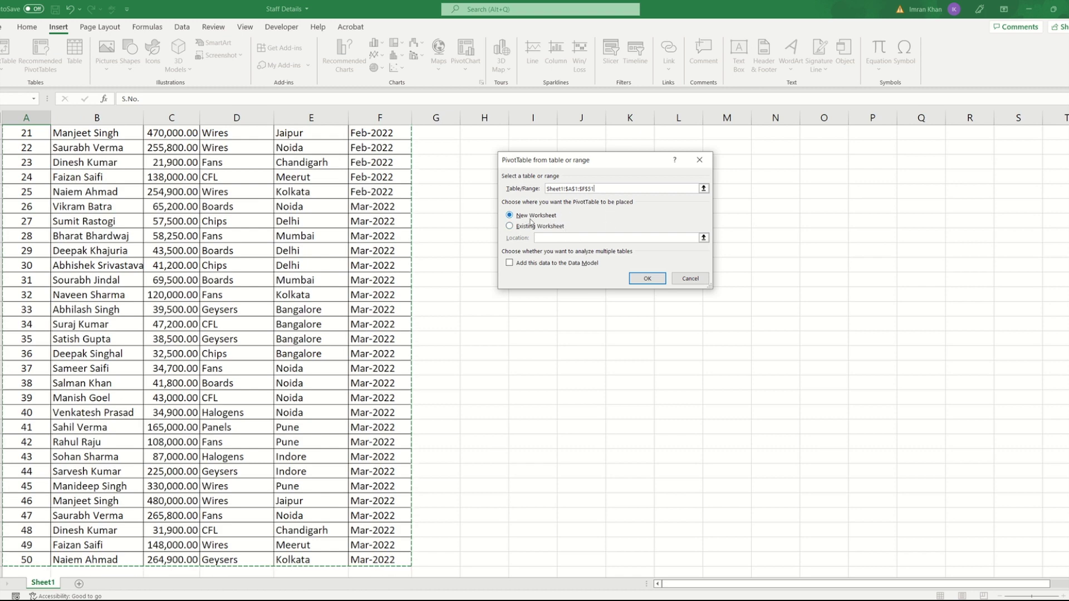
pyautogui.click(651, 282)
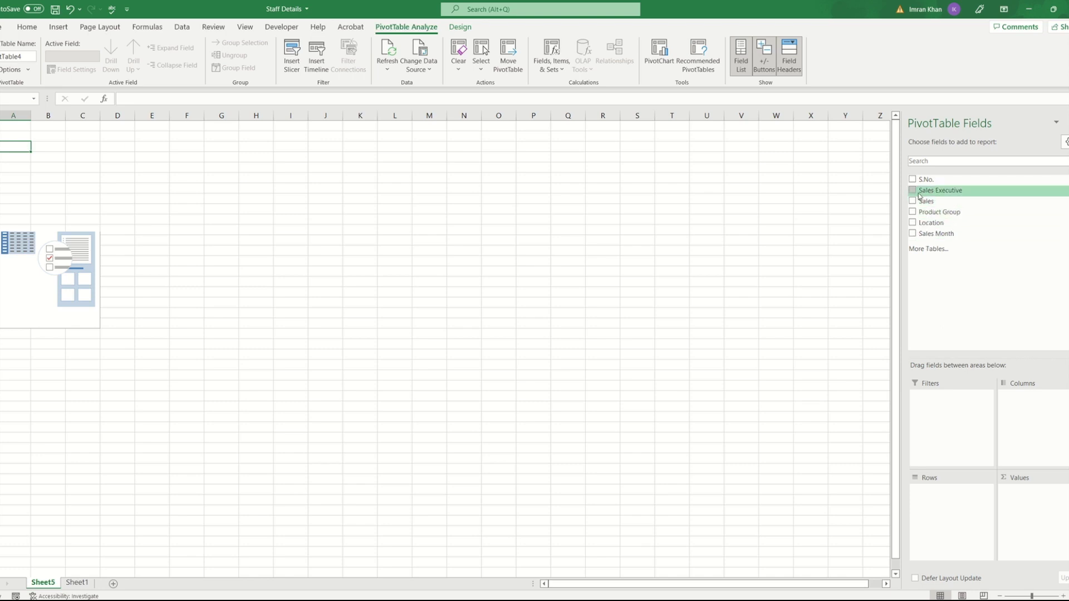
# - Lay out the PivotTable with Sales Executive as rows, Sales Month as columns, Sales as summed values and Location as report filter
pyautogui.moveTo(949, 192); pyautogui.dragTo(964, 508)
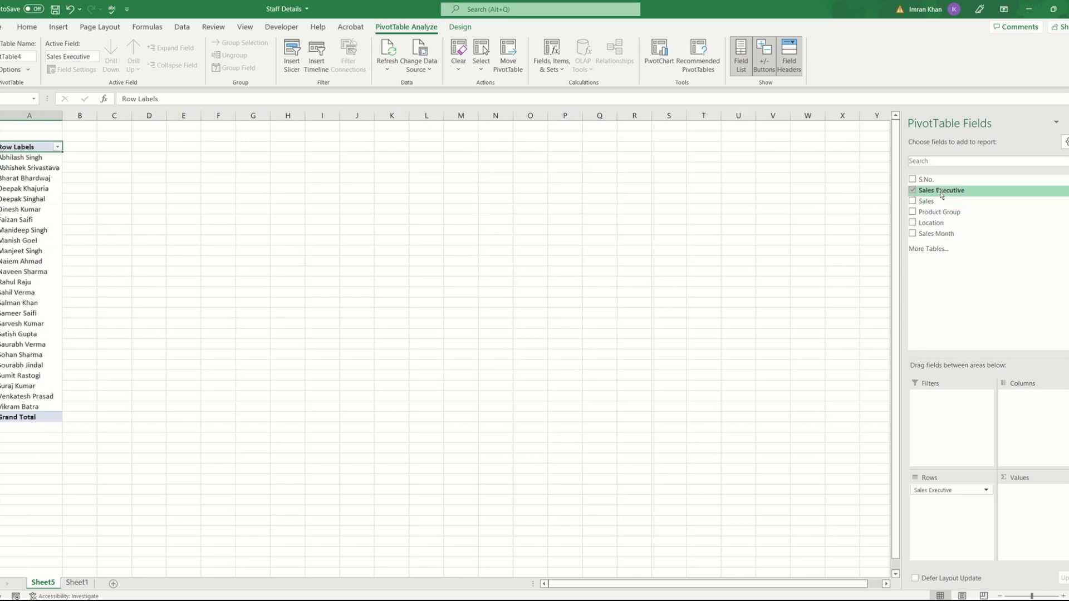
pyautogui.moveTo(936, 235); pyautogui.dragTo(1031, 422)
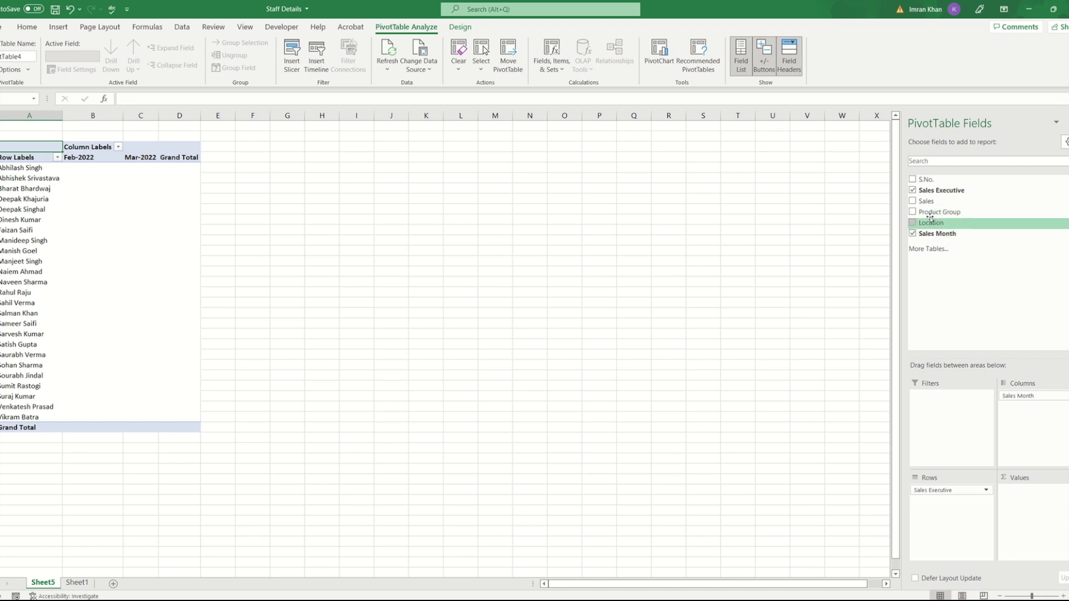
pyautogui.moveTo(927, 201); pyautogui.dragTo(1034, 506)
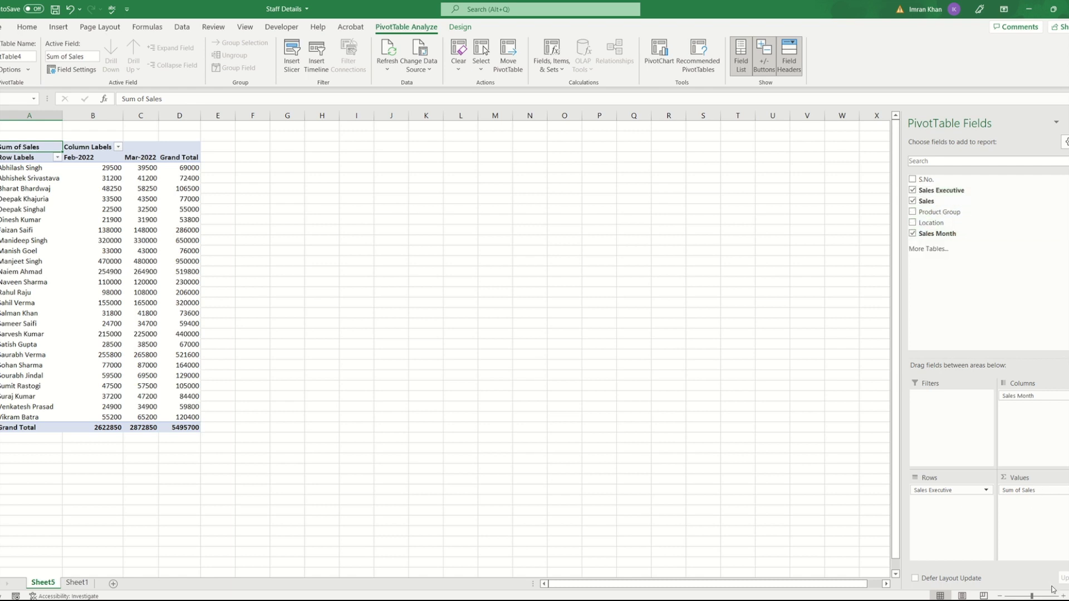
pyautogui.moveTo(931, 223); pyautogui.dragTo(972, 452)
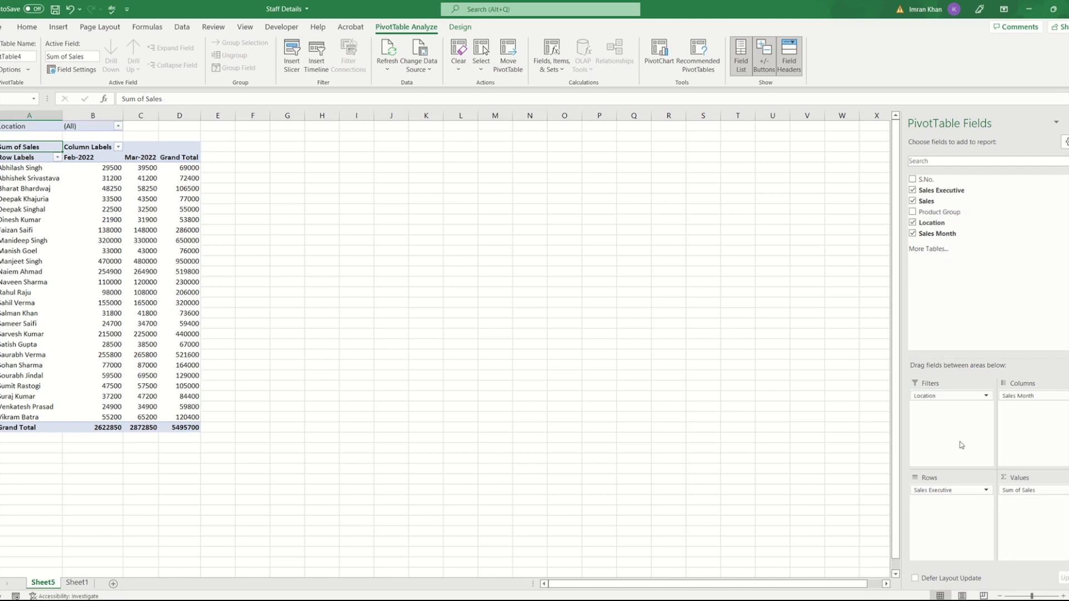
# - Filter the PivotTable by Location to show only Bangalore
pyautogui.click(119, 128)
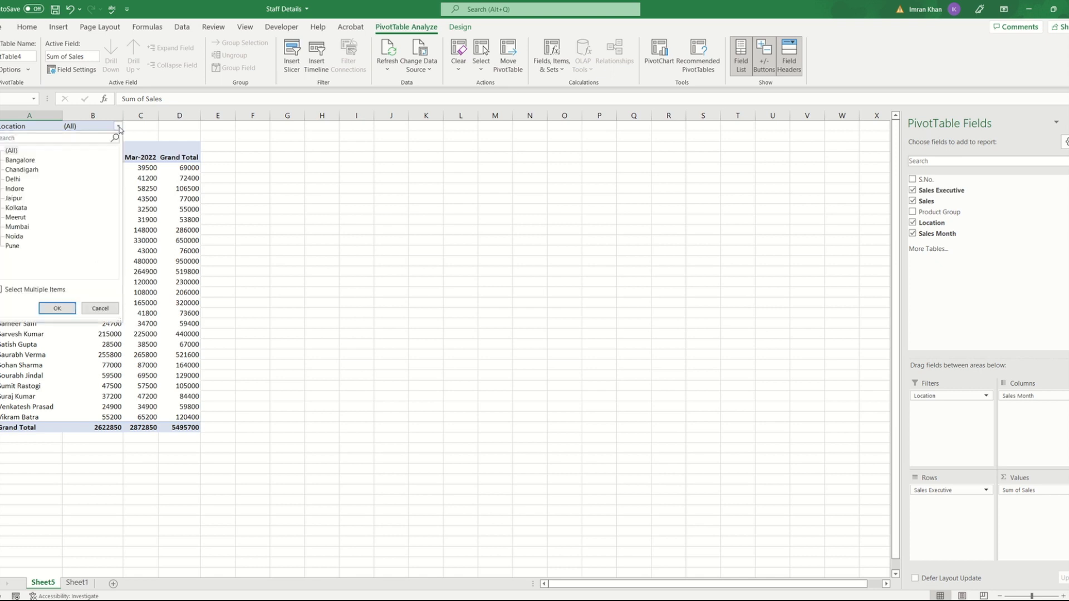
pyautogui.click(26, 162)
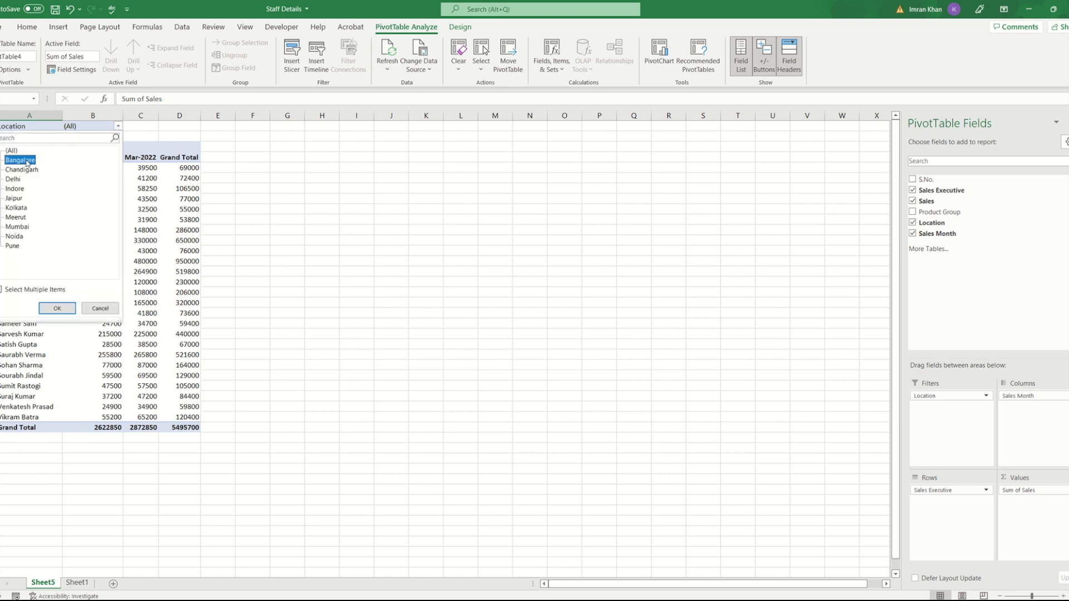
pyautogui.click(57, 307)
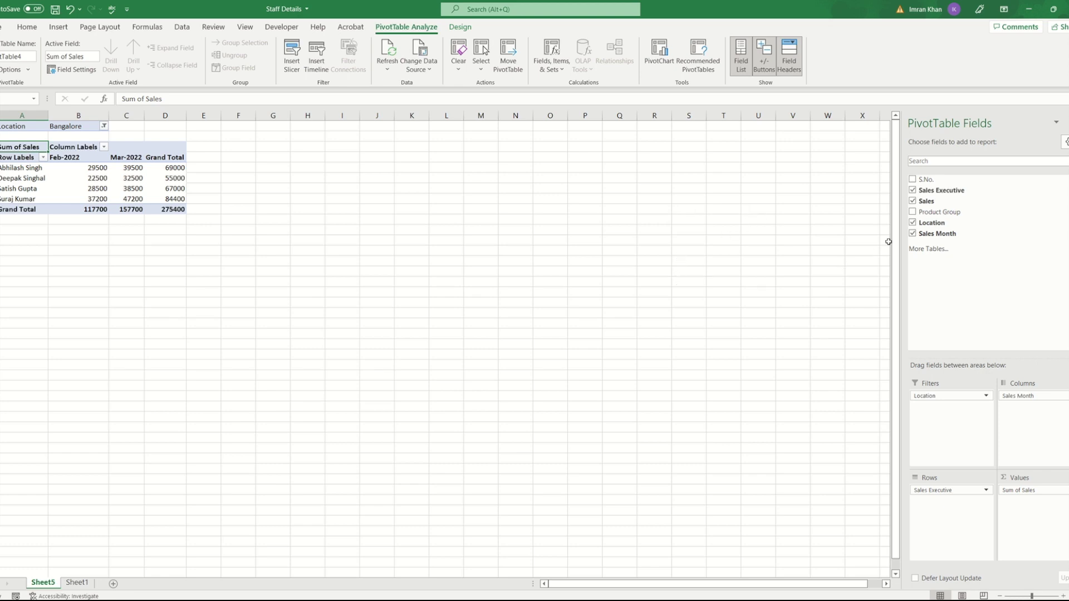
# - Extend the Location filter of the PivotTable to include Delhi and Indore along with Bangalore
pyautogui.click(104, 126)
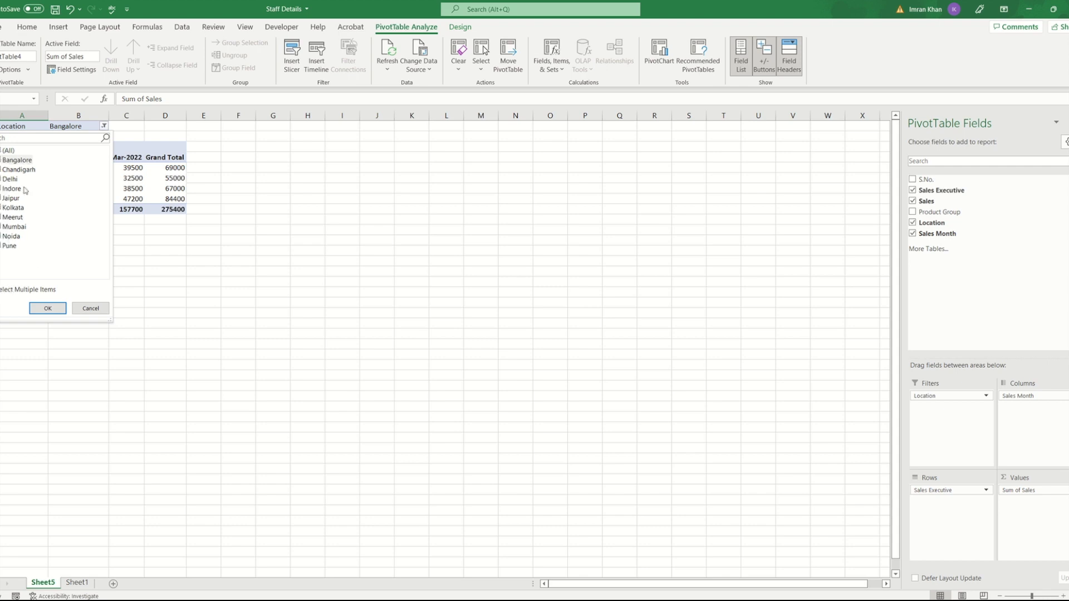
pyautogui.click(4, 179)
pyautogui.click(1, 189)
pyautogui.click(47, 308)
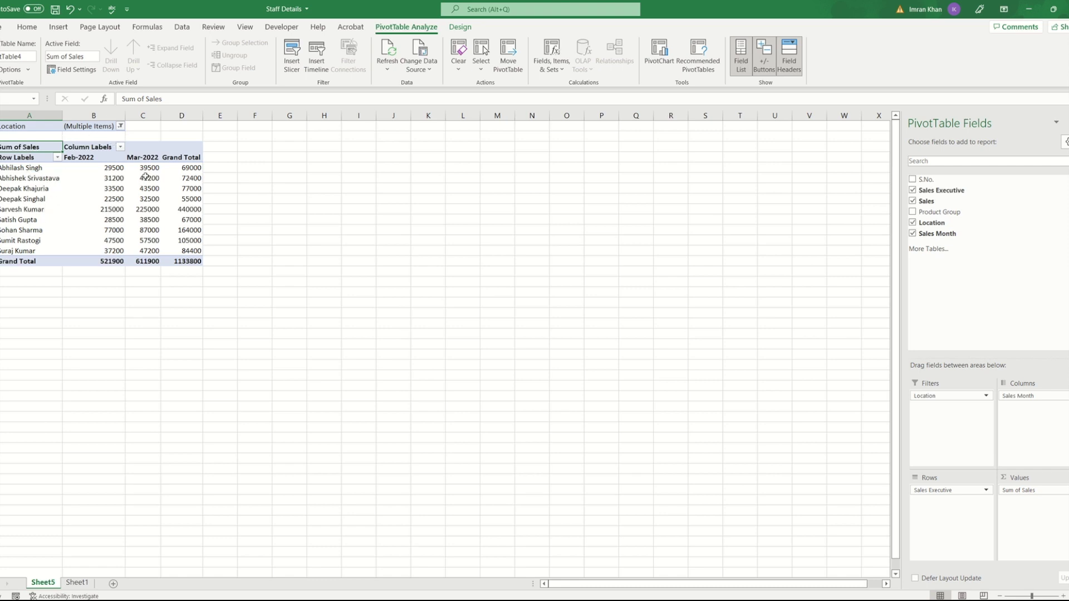
# - Rebuild the PivotTable with Product Group as rows, Location as columns and Sales as summed values
pyautogui.moveTo(144, 177)
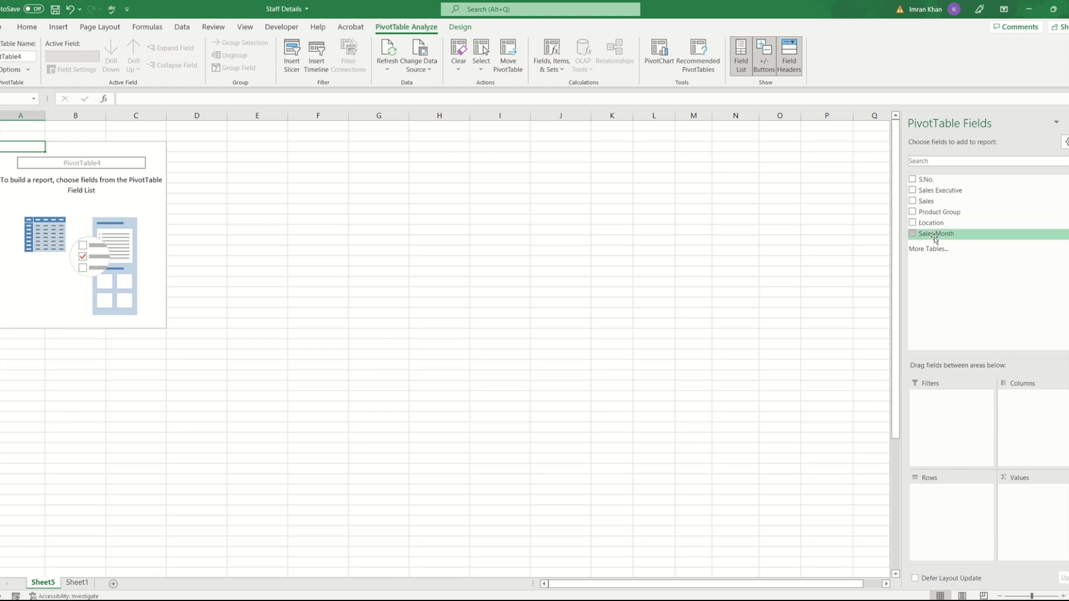
pyautogui.moveTo(941, 212); pyautogui.dragTo(963, 510)
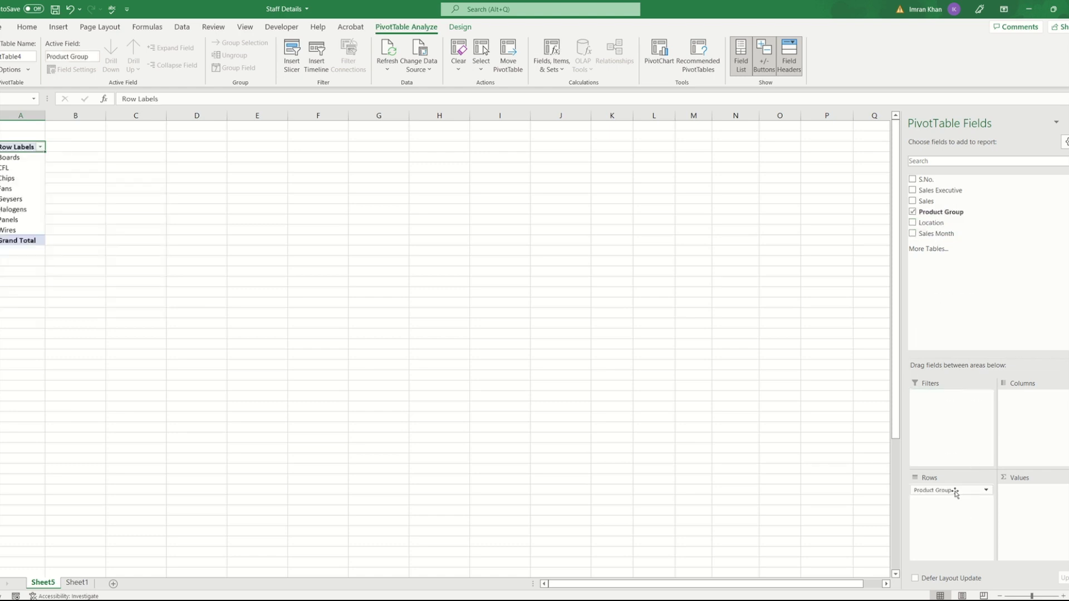
pyautogui.moveTo(943, 224); pyautogui.dragTo(1035, 416)
pyautogui.moveTo(925, 201); pyautogui.dragTo(1029, 508)
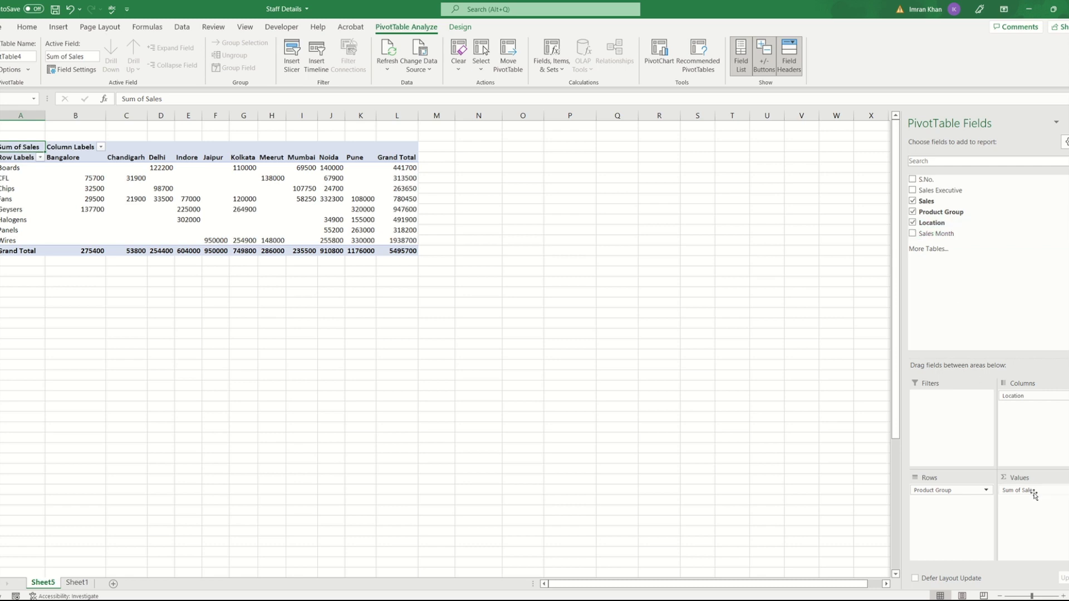
pyautogui.click(2, 167)
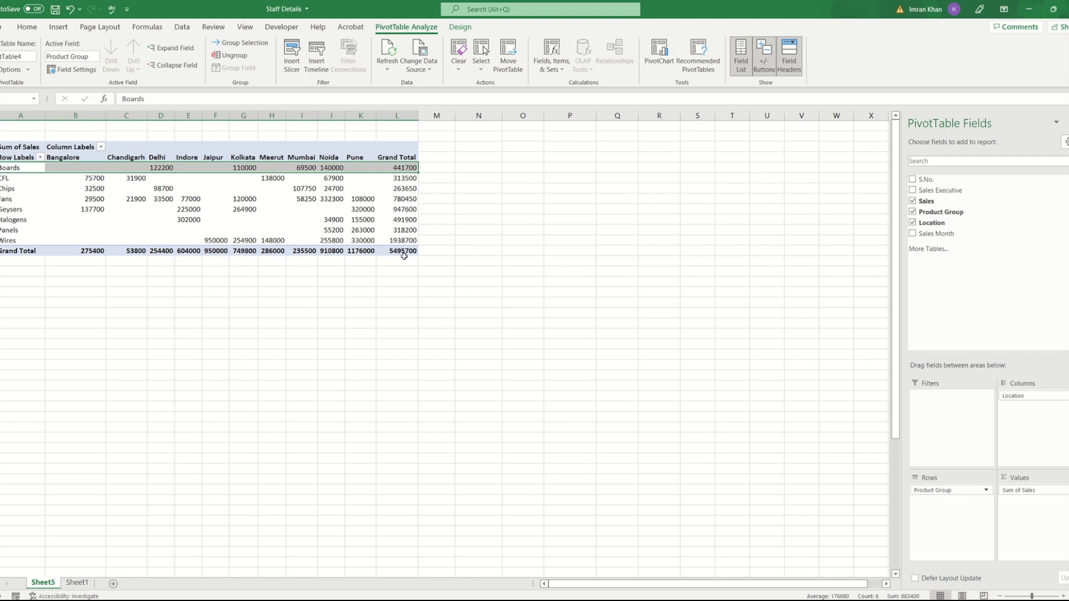
pyautogui.click(451, 178)
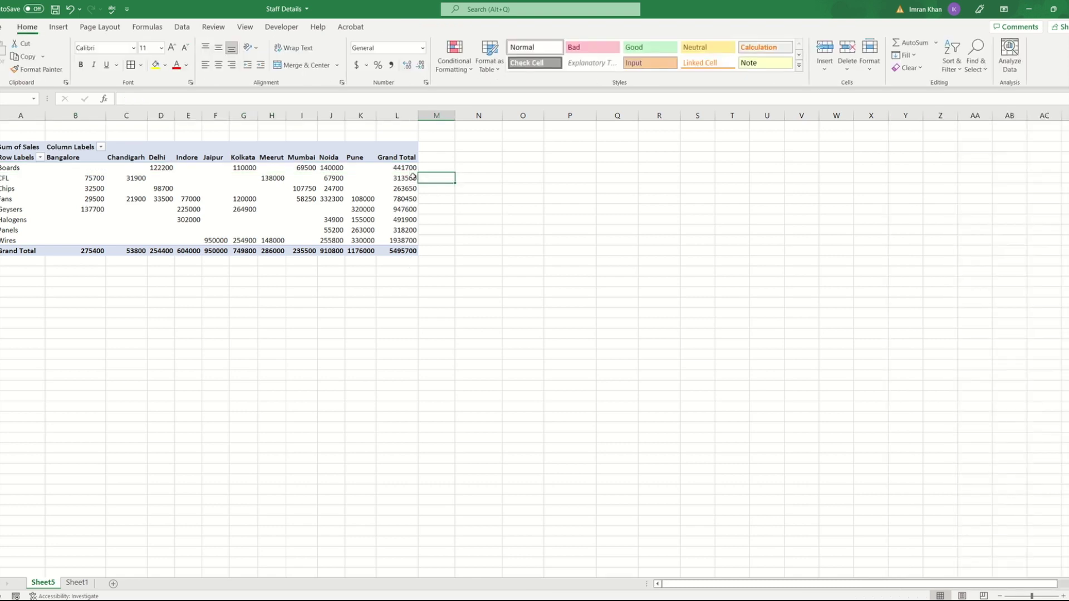
# - Set the Sales value field of the PivotTable to be summarized by Count
pyautogui.click(178, 198)
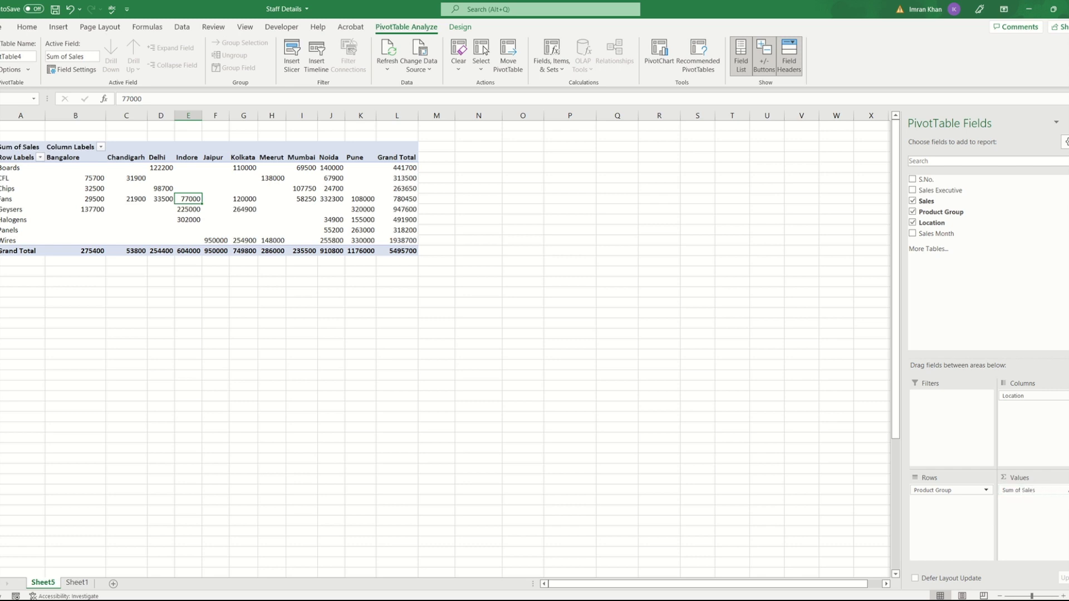
pyautogui.click(1026, 490)
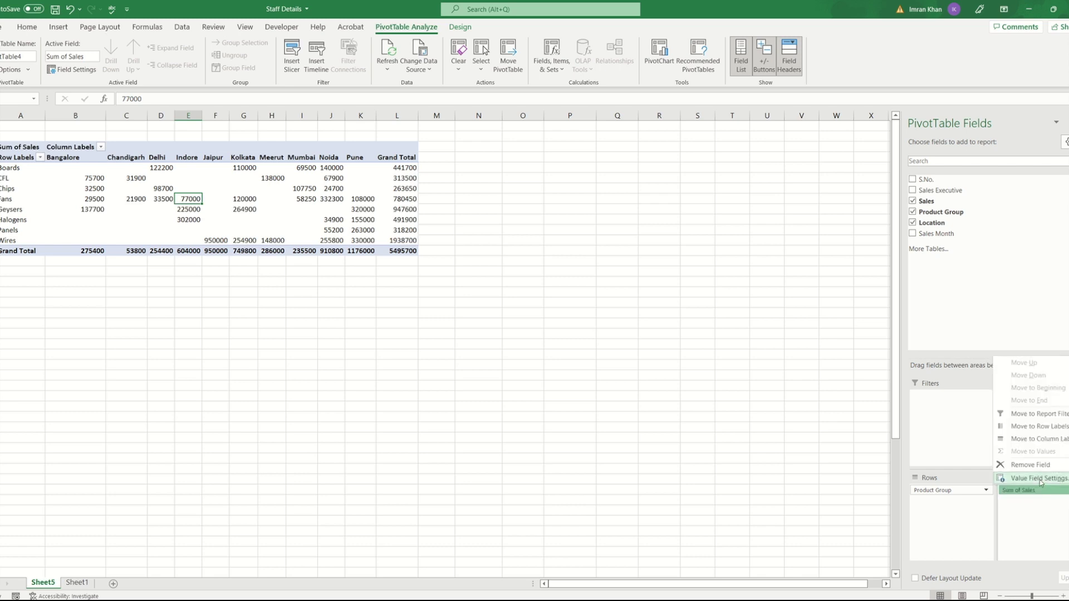
pyautogui.click(1039, 478)
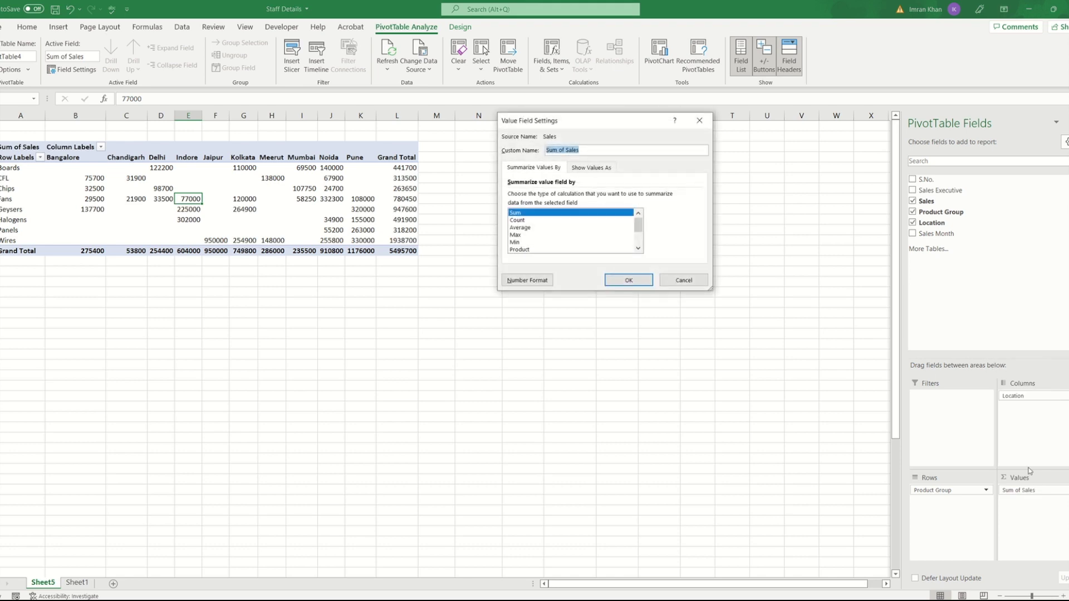
pyautogui.click(518, 220)
pyautogui.click(629, 281)
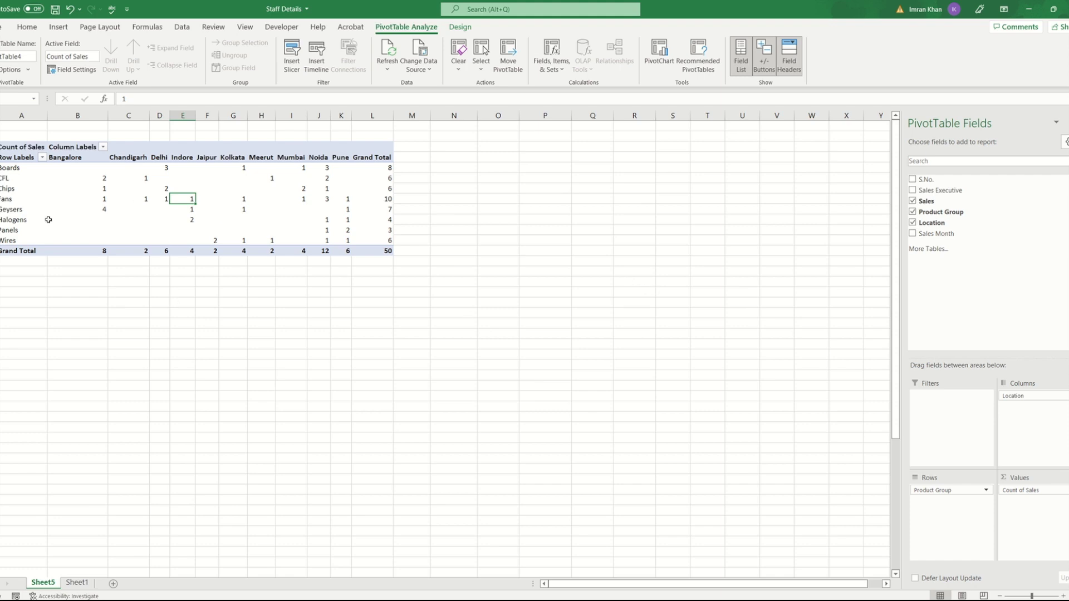
# - Examine the calculation types available for summarizing the Sales value field, from Sum through Varp
pyautogui.click(1035, 490)
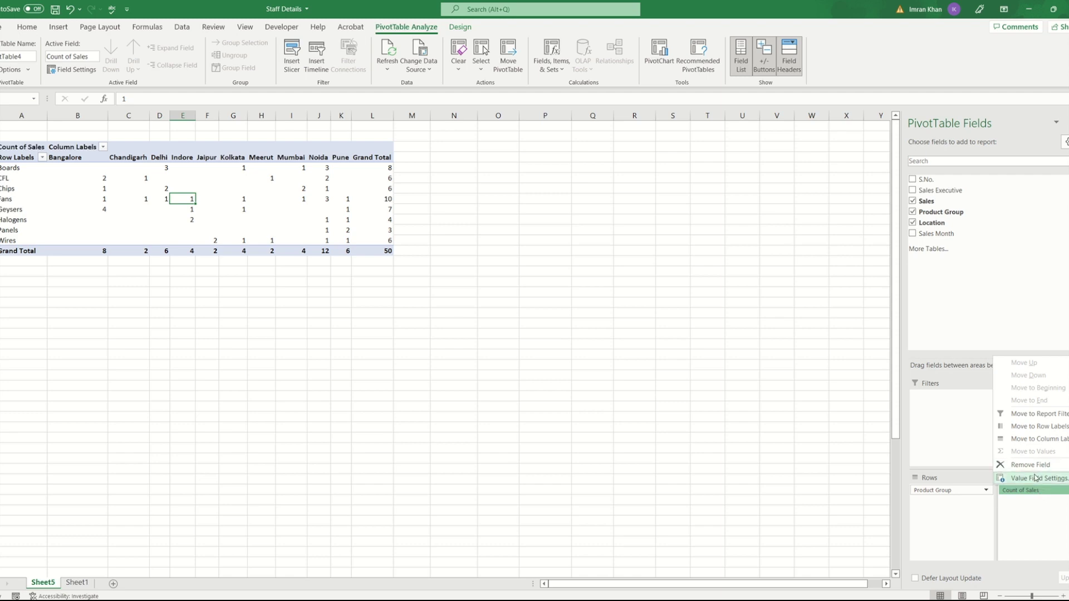
pyautogui.click(1039, 477)
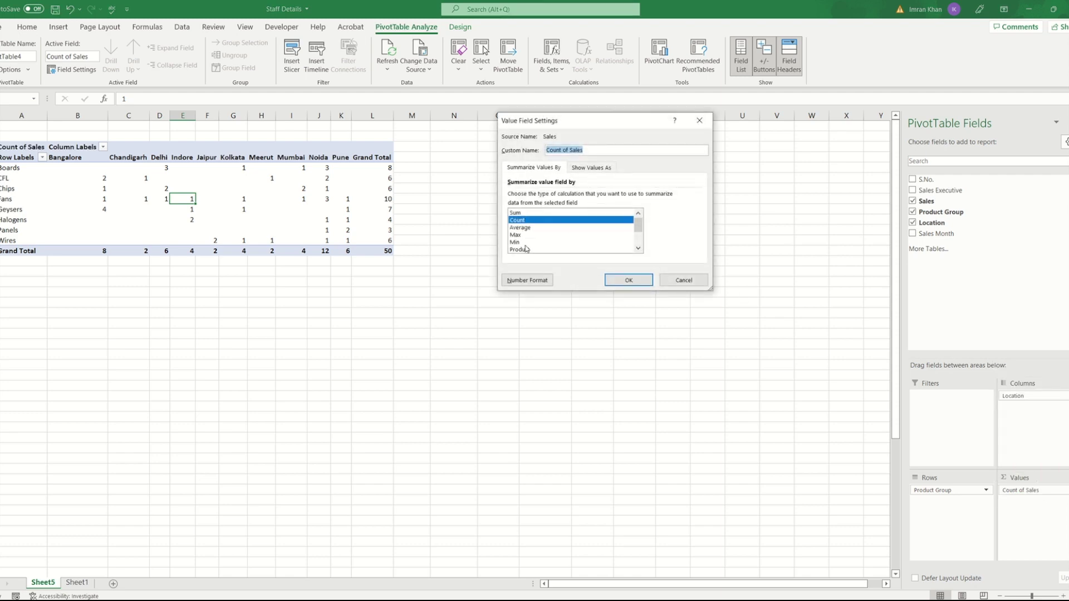
pyautogui.scroll(-2, 640, 244)
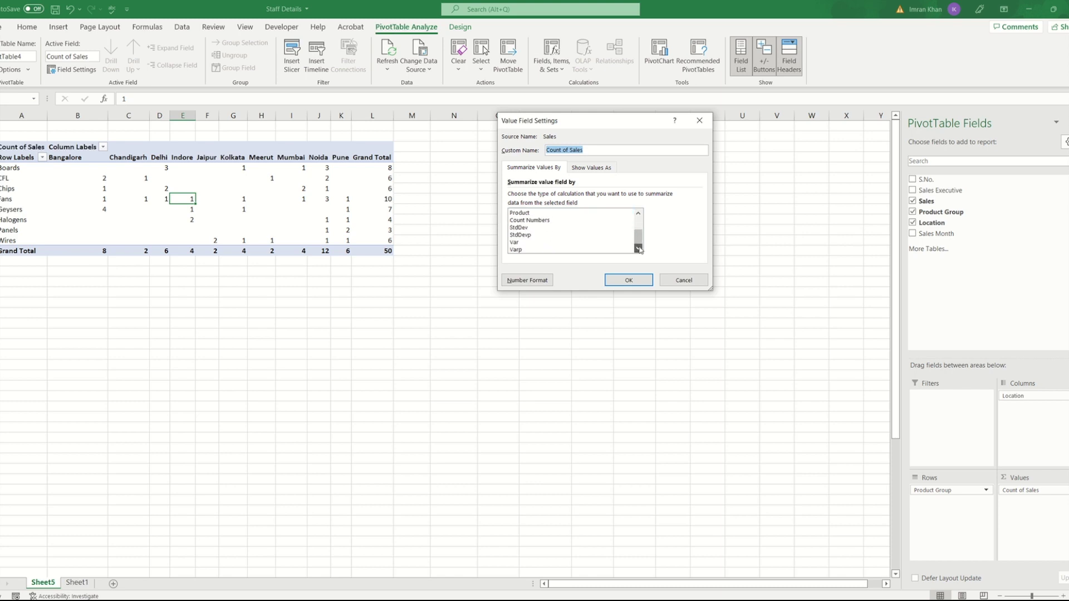
pyautogui.scroll(2, 638, 234)
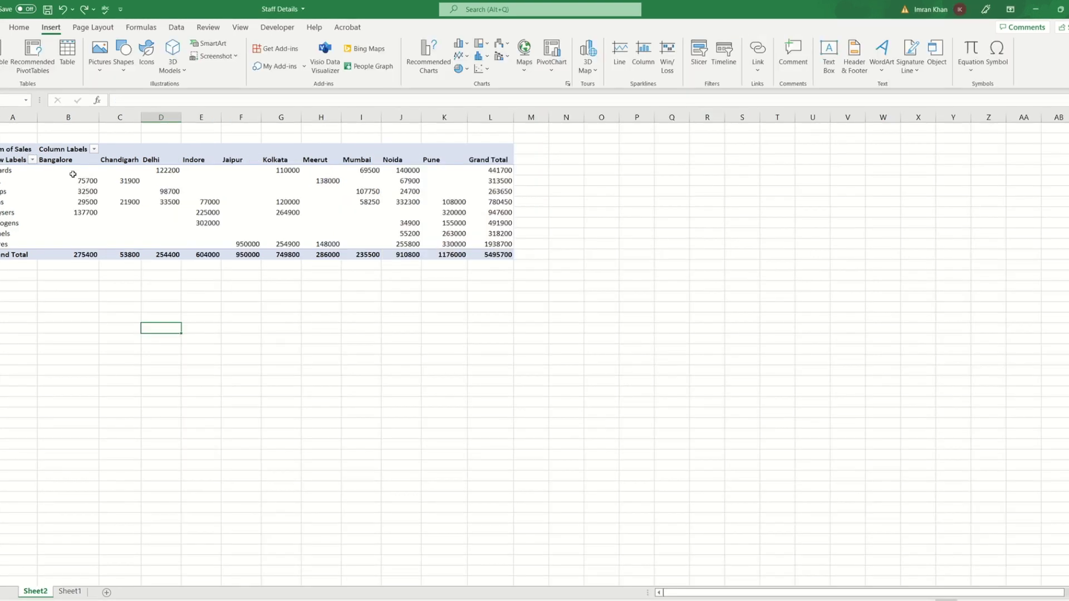
# - Format all PivotTable sales values and grand totals as numbers with a 1000 separator and two decimal places
pyautogui.moveTo(73, 175); pyautogui.dragTo(490, 255)
pyautogui.hotkey('ctrl', '1')
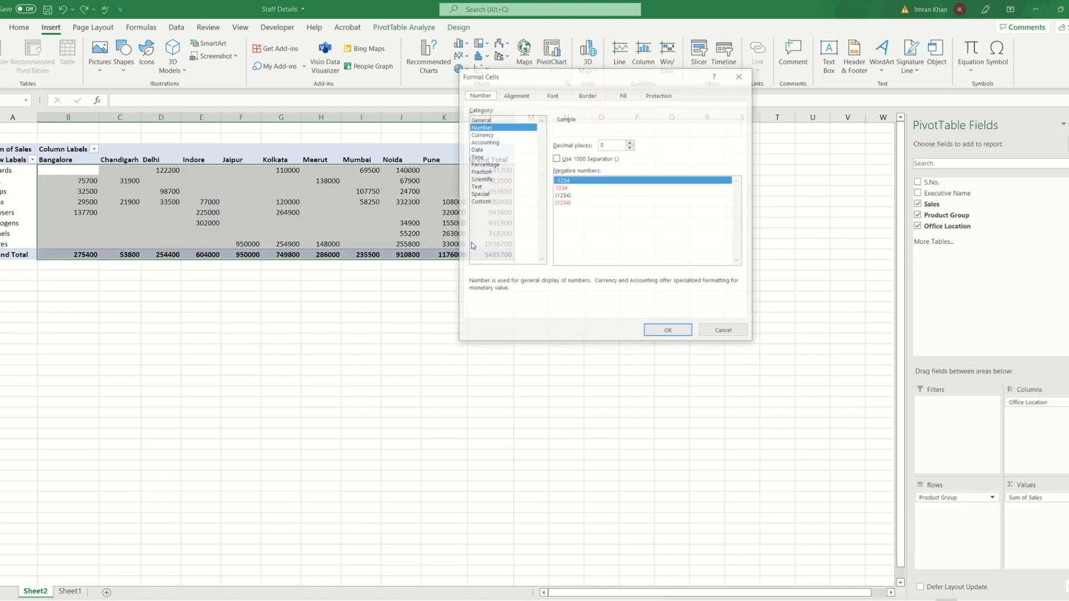
pyautogui.click(584, 159)
pyautogui.click(629, 143)
pyautogui.click(629, 142)
pyautogui.click(669, 332)
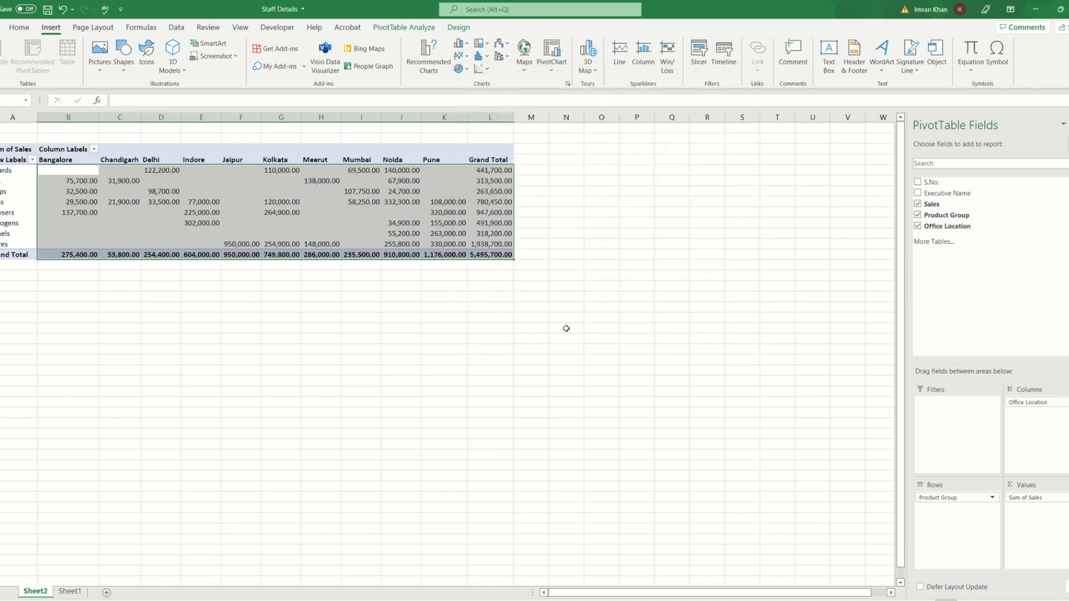
pyautogui.click(440, 316)
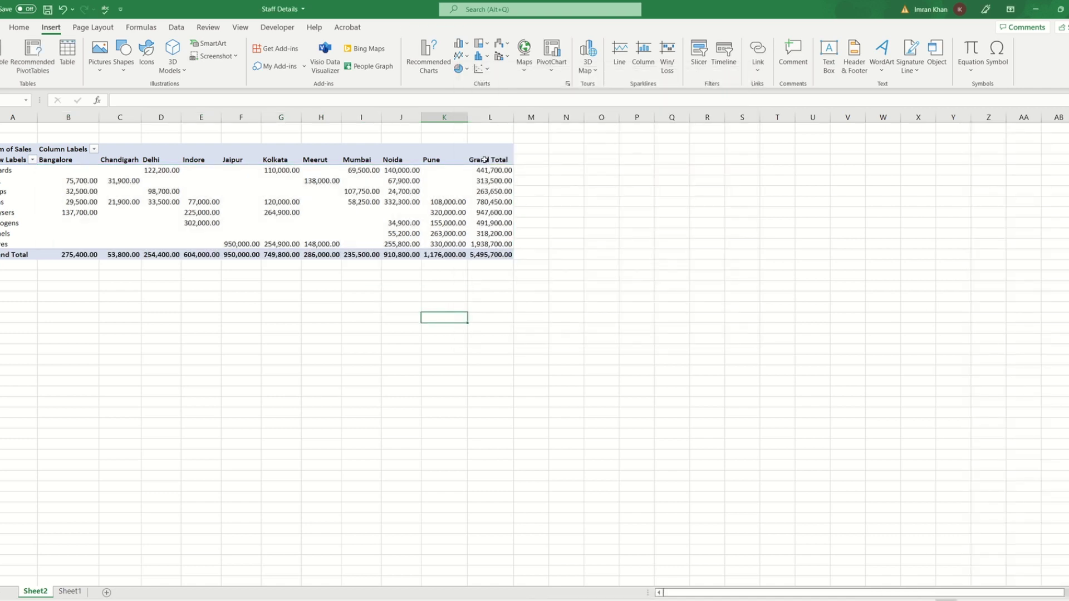
# - Turn off the grand totals for both rows and columns in the PivotTable options
pyautogui.rightClick(286, 204)
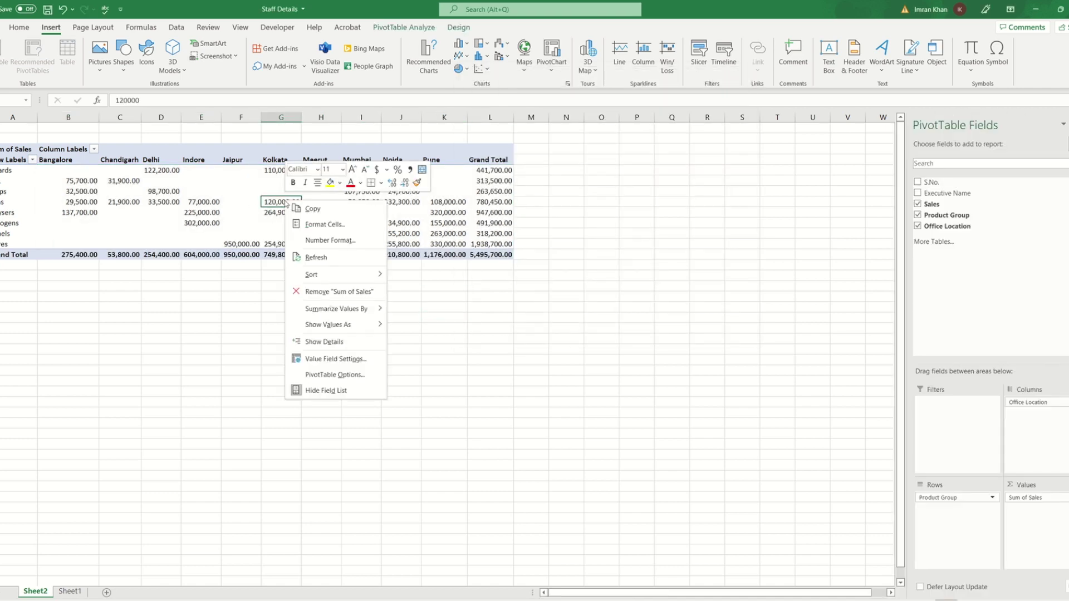
pyautogui.click(348, 373)
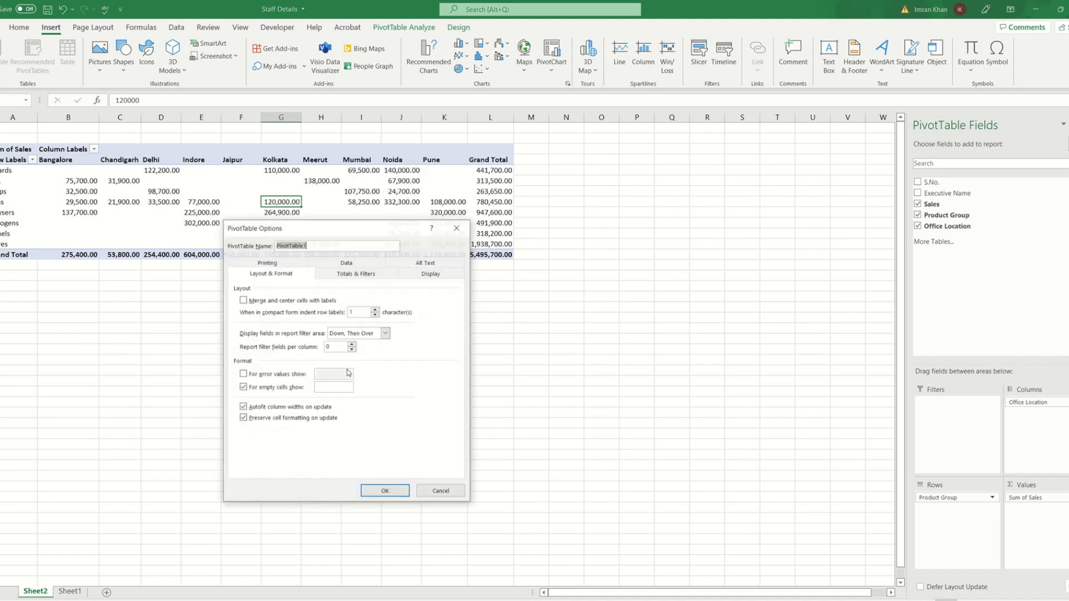
pyautogui.click(354, 274)
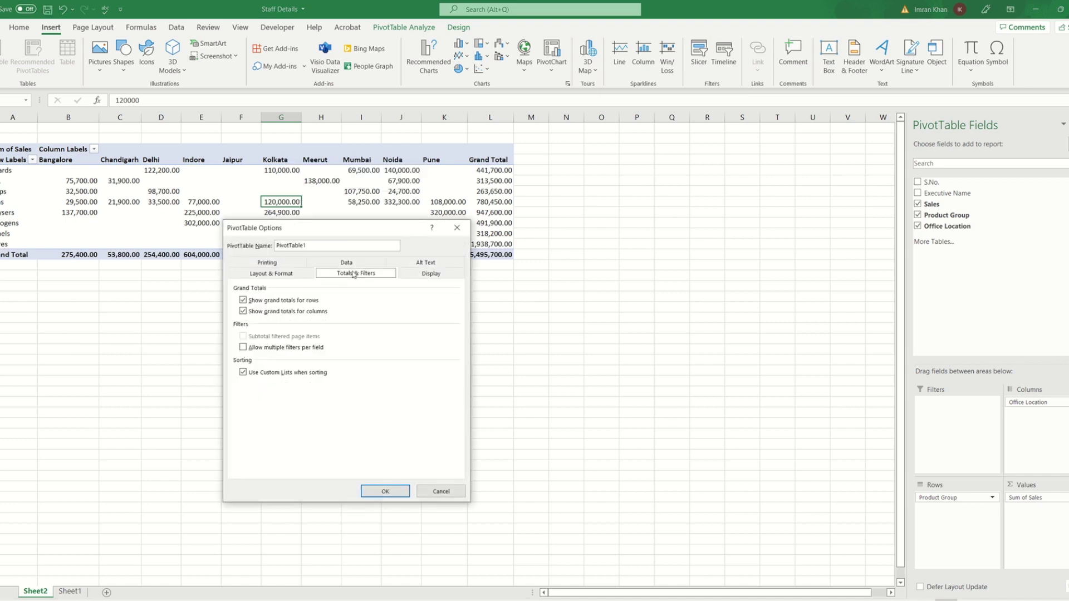
pyautogui.click(287, 301)
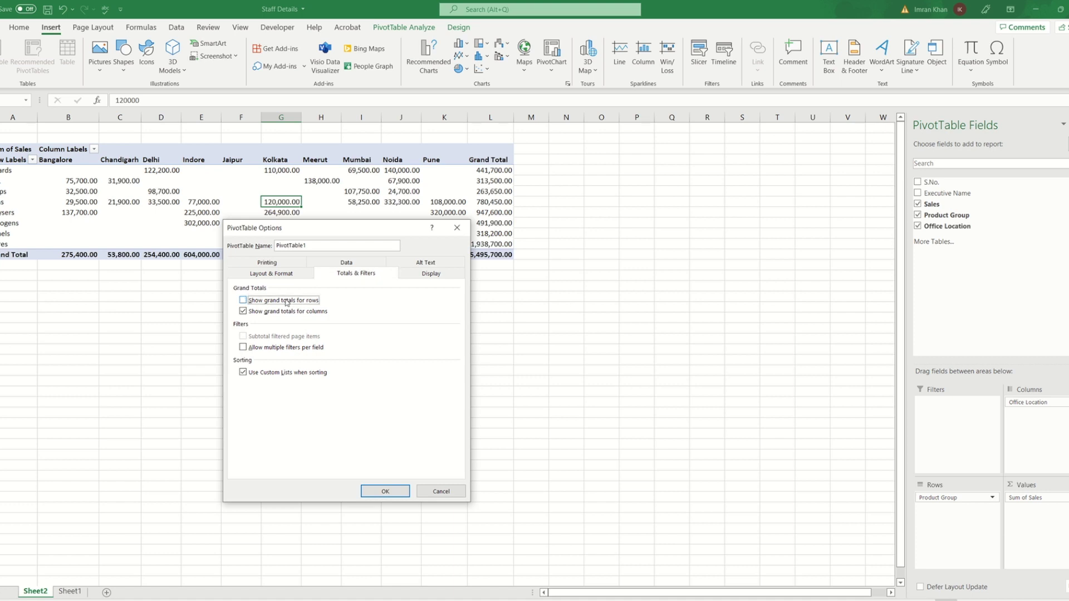
pyautogui.click(265, 312)
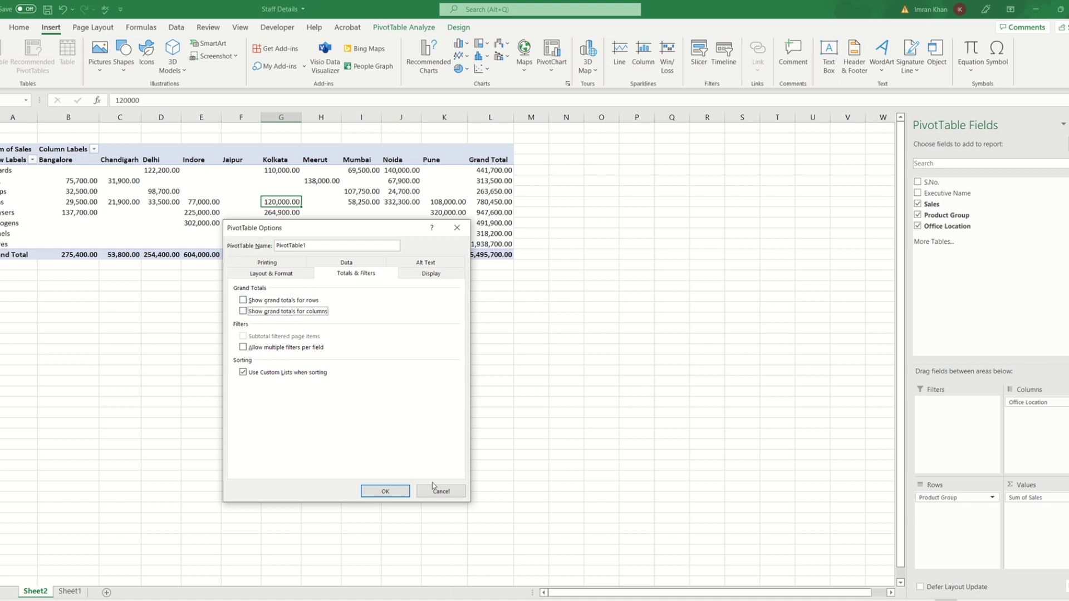
pyautogui.click(385, 491)
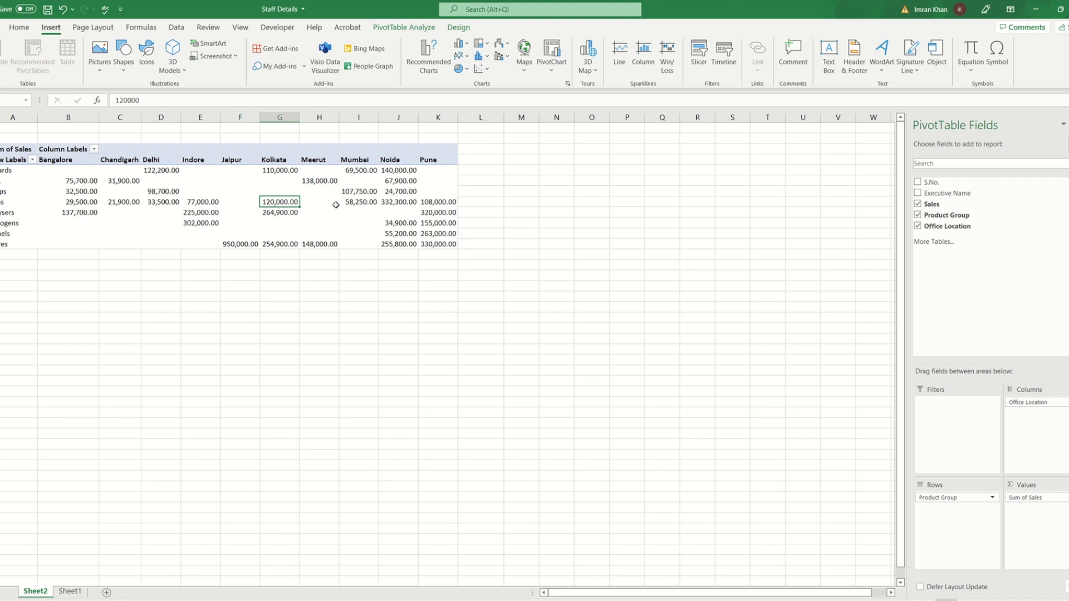
# - Turn the PivotTable's grand totals for rows and columns back on
pyautogui.click(165, 233)
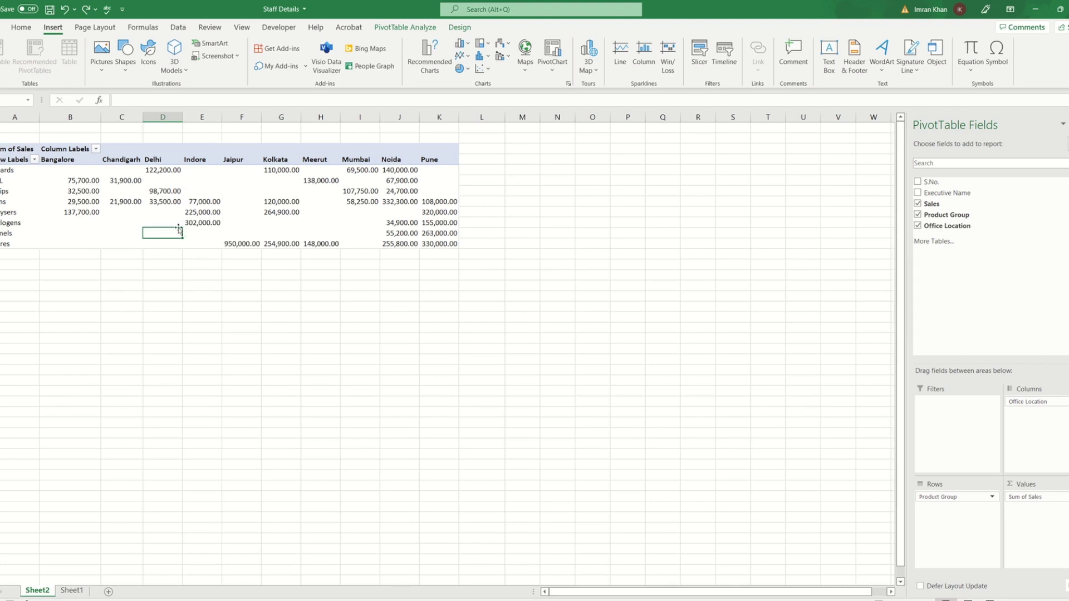
pyautogui.rightClick(159, 214)
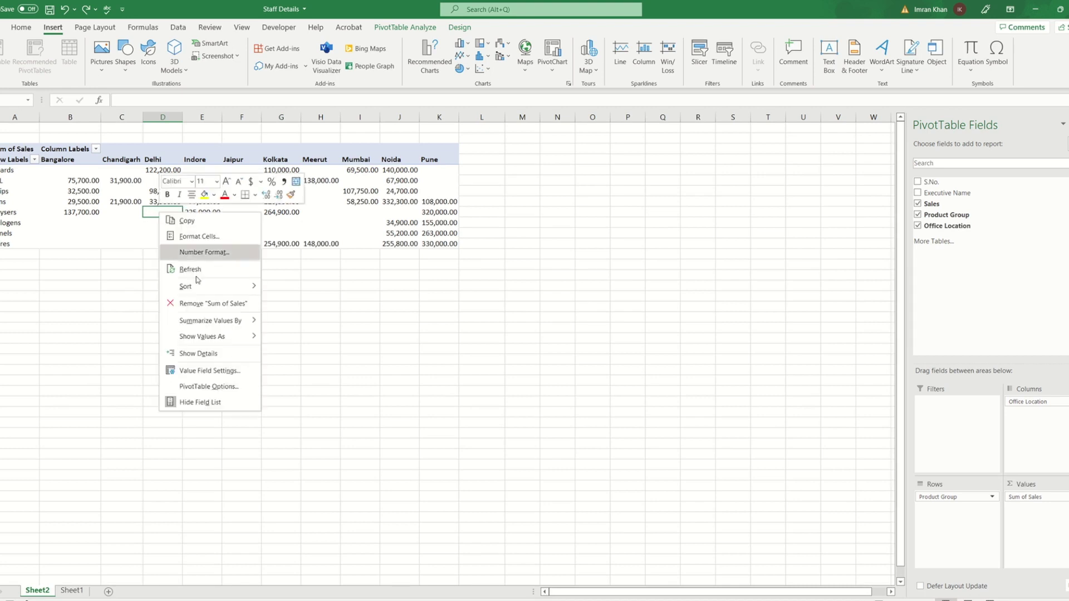
pyautogui.click(216, 387)
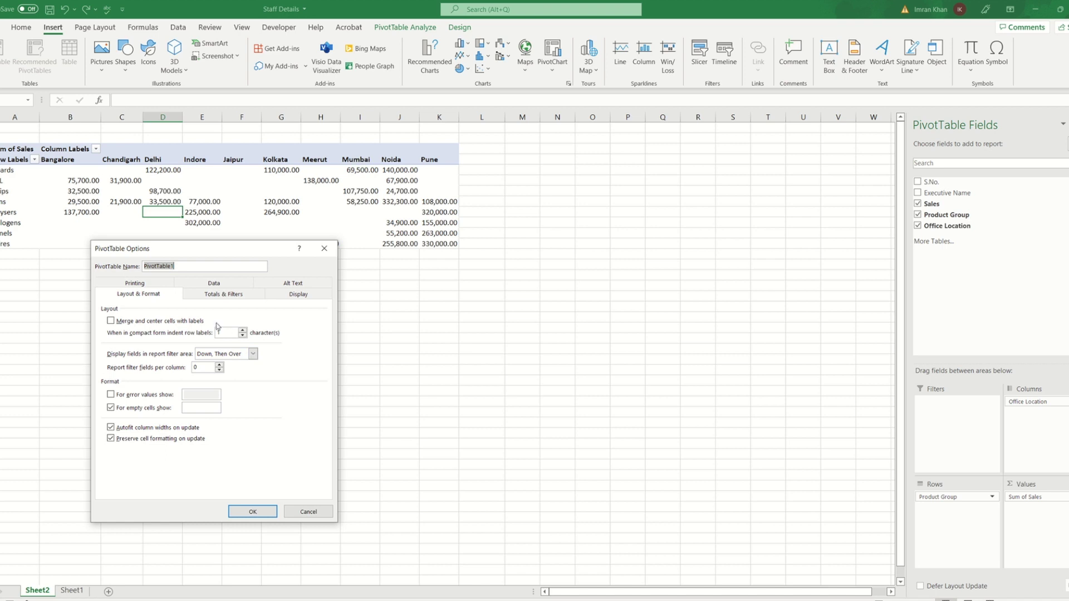
pyautogui.click(214, 295)
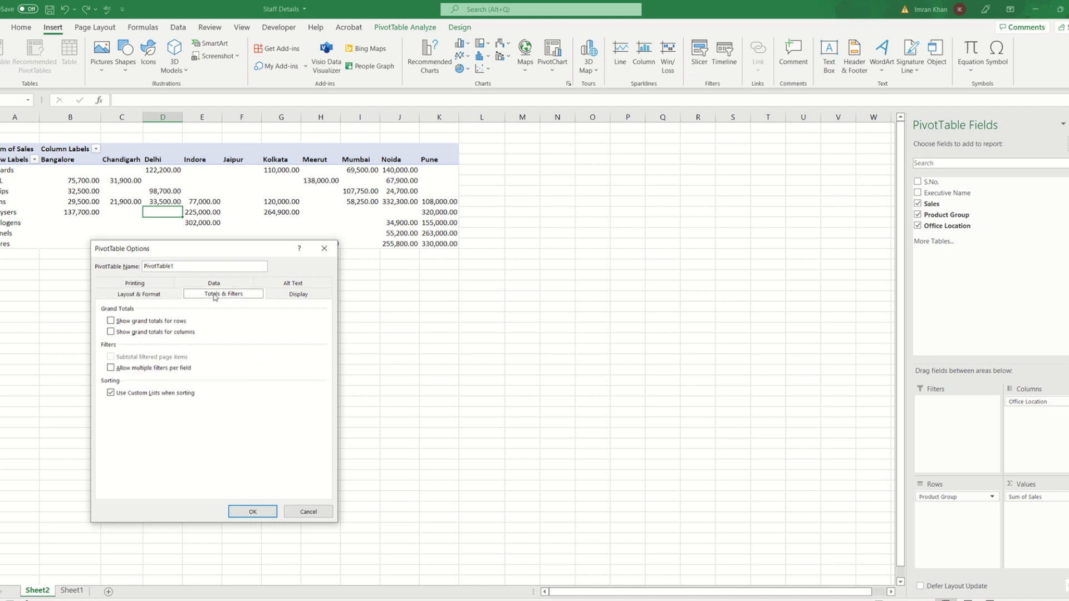
pyautogui.click(131, 322)
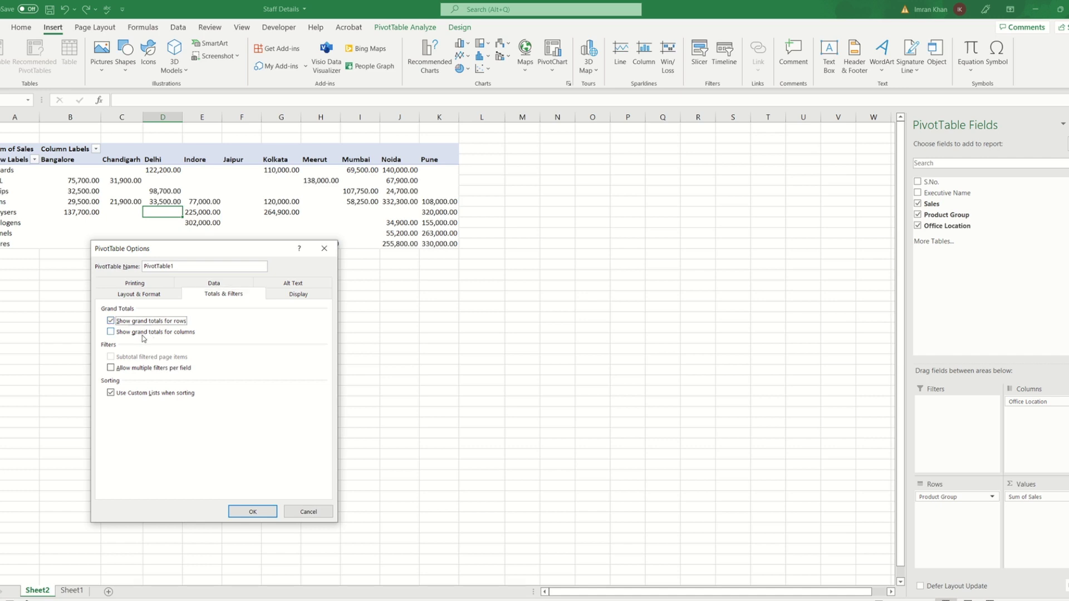
pyautogui.click(136, 334)
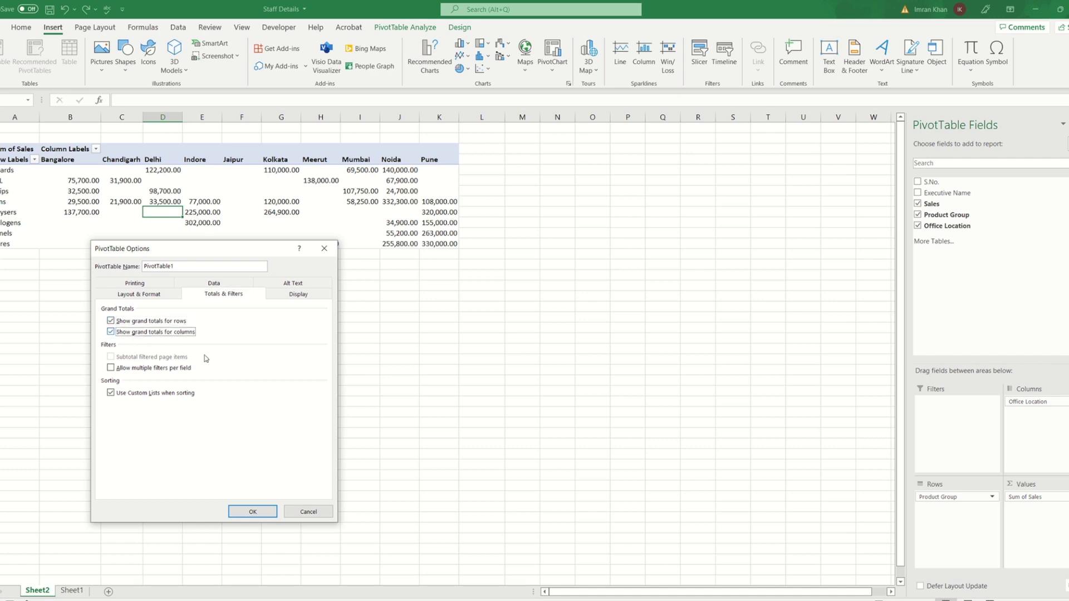
pyautogui.click(252, 511)
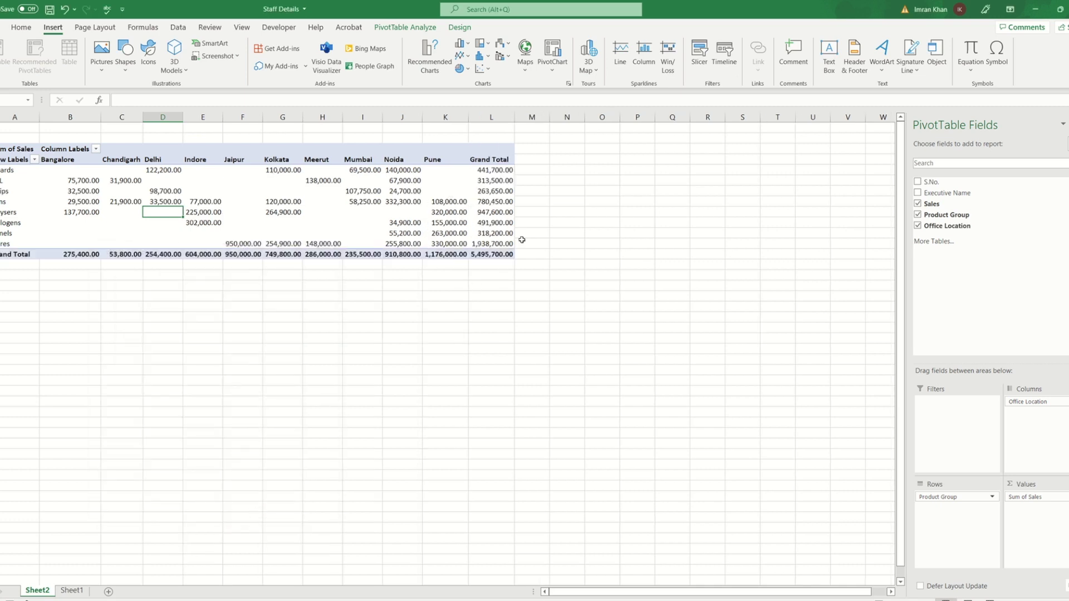
# - Open the PivotTable options through the Analyze commands and show the Totals & Filters settings
pyautogui.moveTo(511, 242)
pyautogui.click(398, 30)
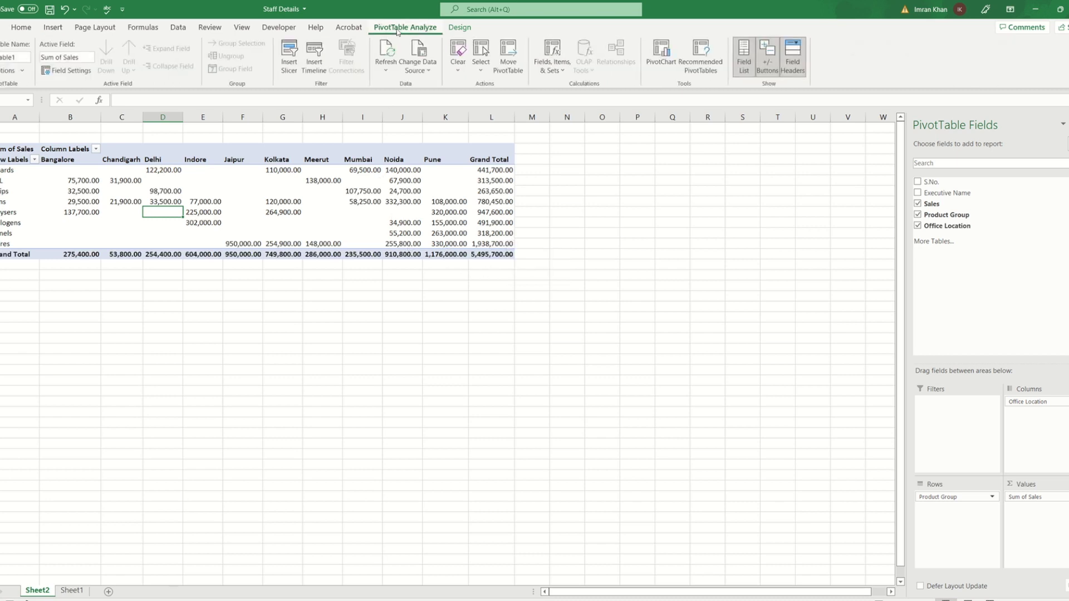
pyautogui.click(22, 70)
pyautogui.click(12, 86)
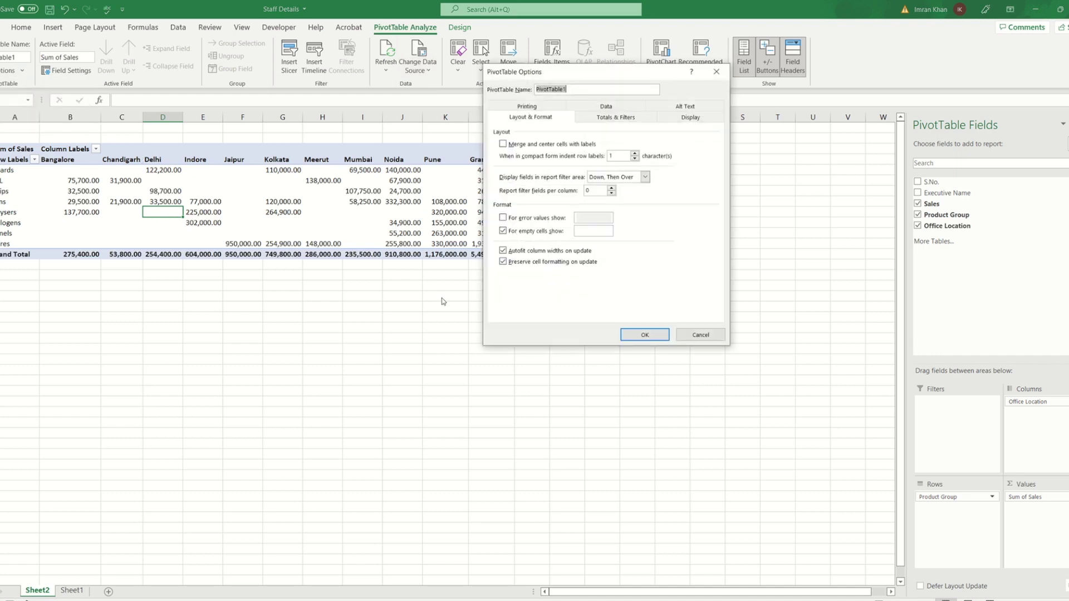
pyautogui.click(599, 120)
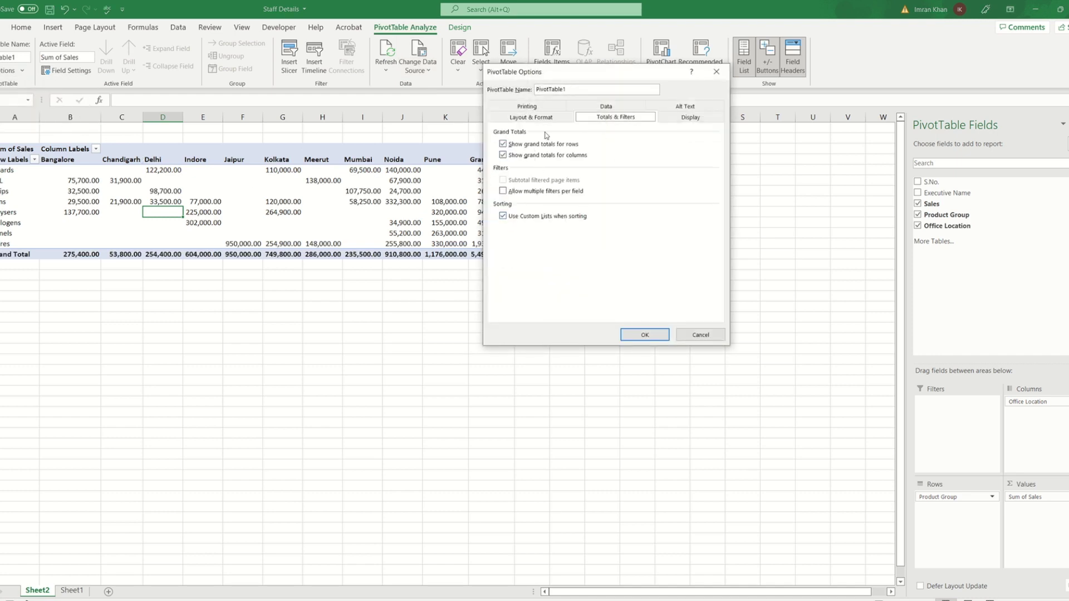